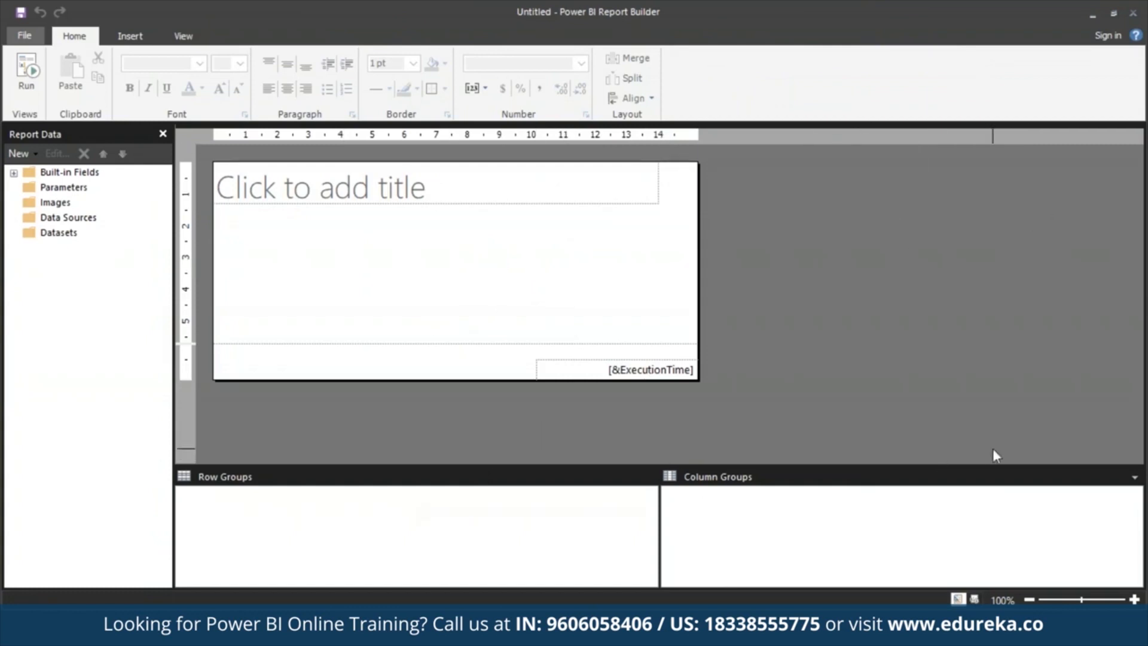
click(1109, 35)
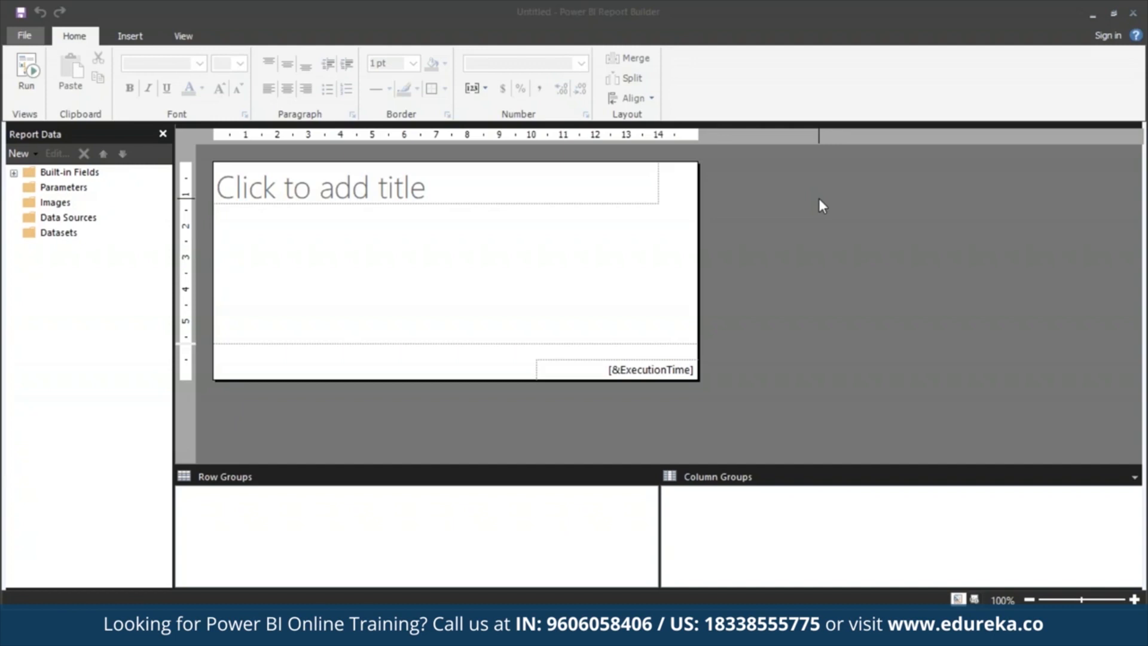
Step: Start a new report with the Table or Matrix Wizard and proceed with the option to create a dataset
click(23, 35)
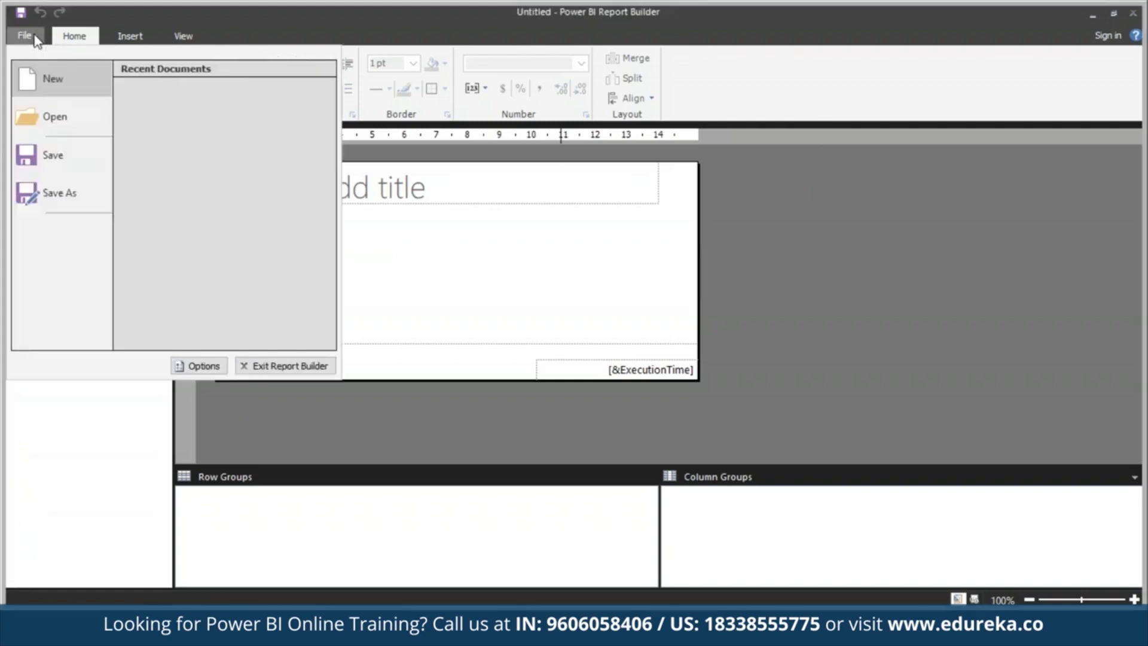
click(67, 78)
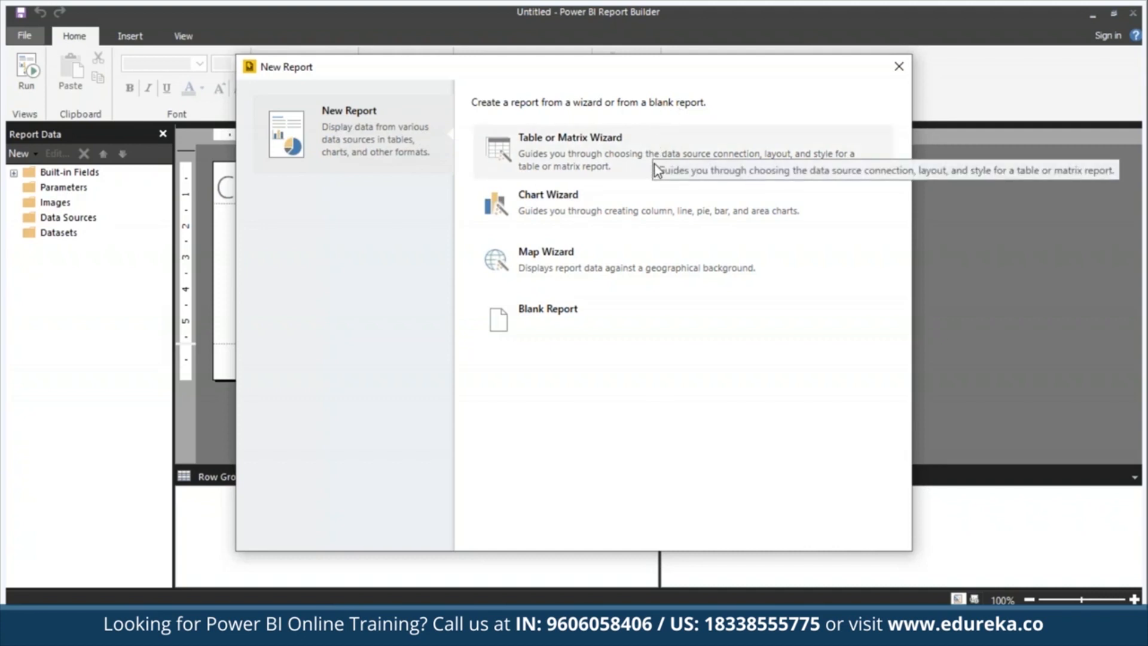
click(635, 162)
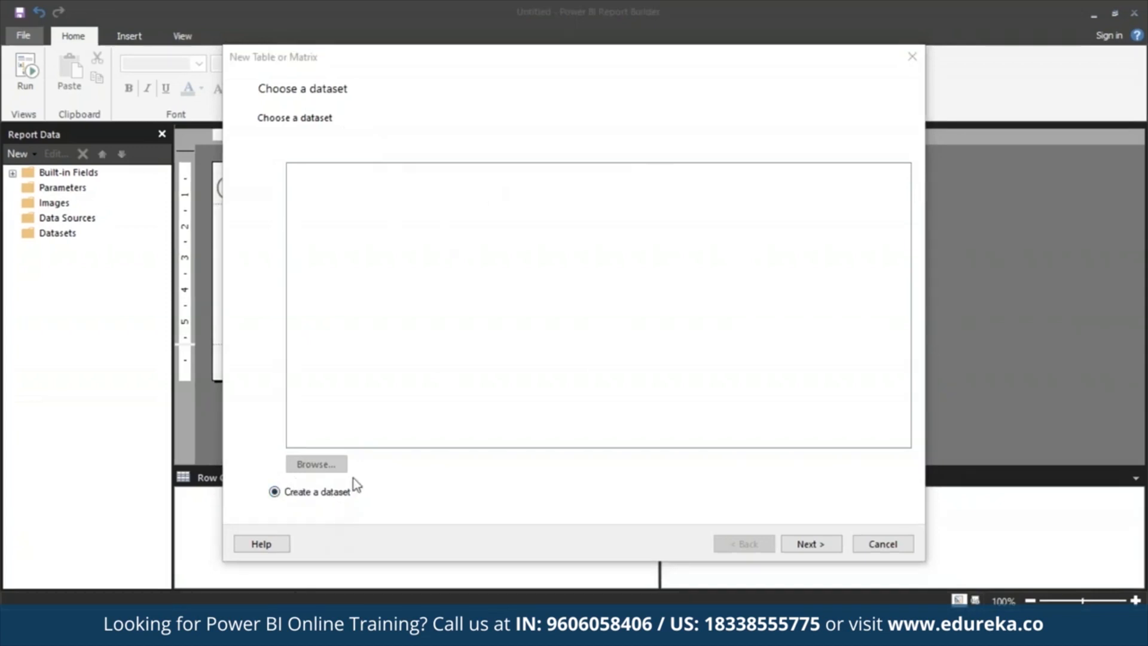
click(816, 548)
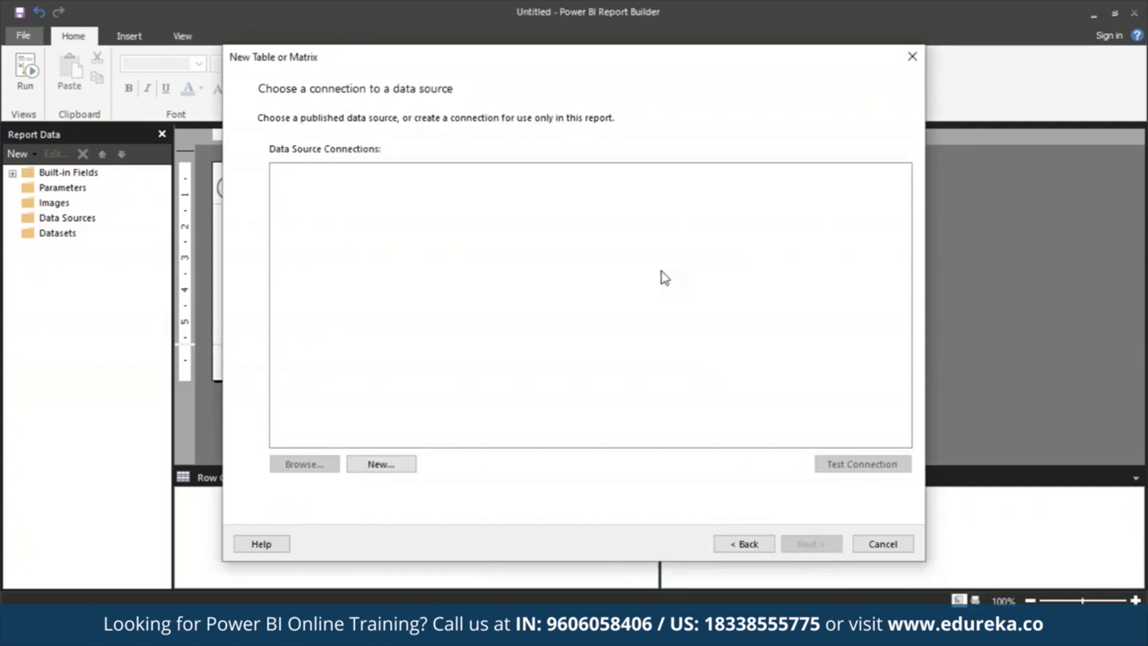
Step: Create a new data source connection named MyAzureDataSource with the connection type Microsoft Azure SQL Database
click(412, 461)
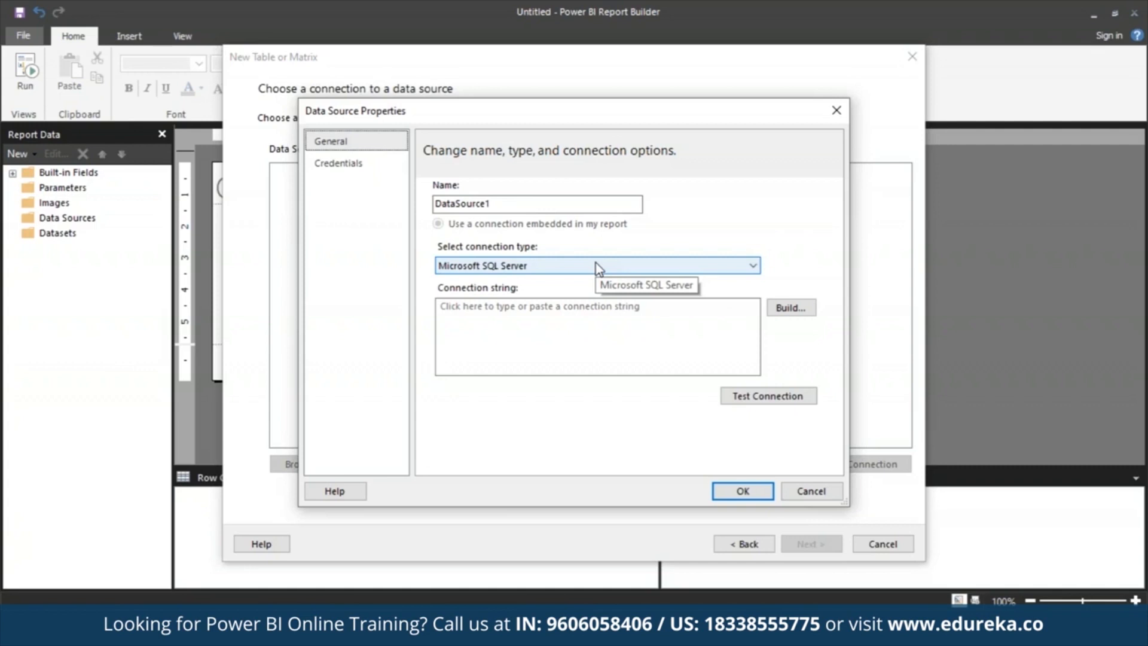
click(602, 204)
double_click(602, 203)
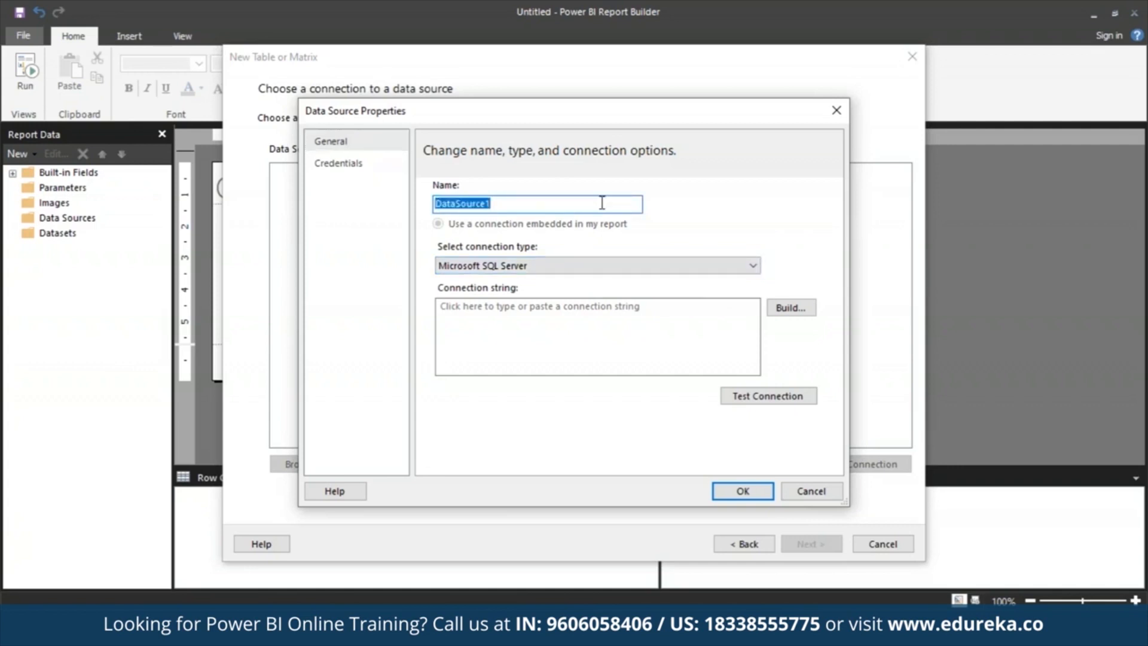
text(MyAzureDataSo)
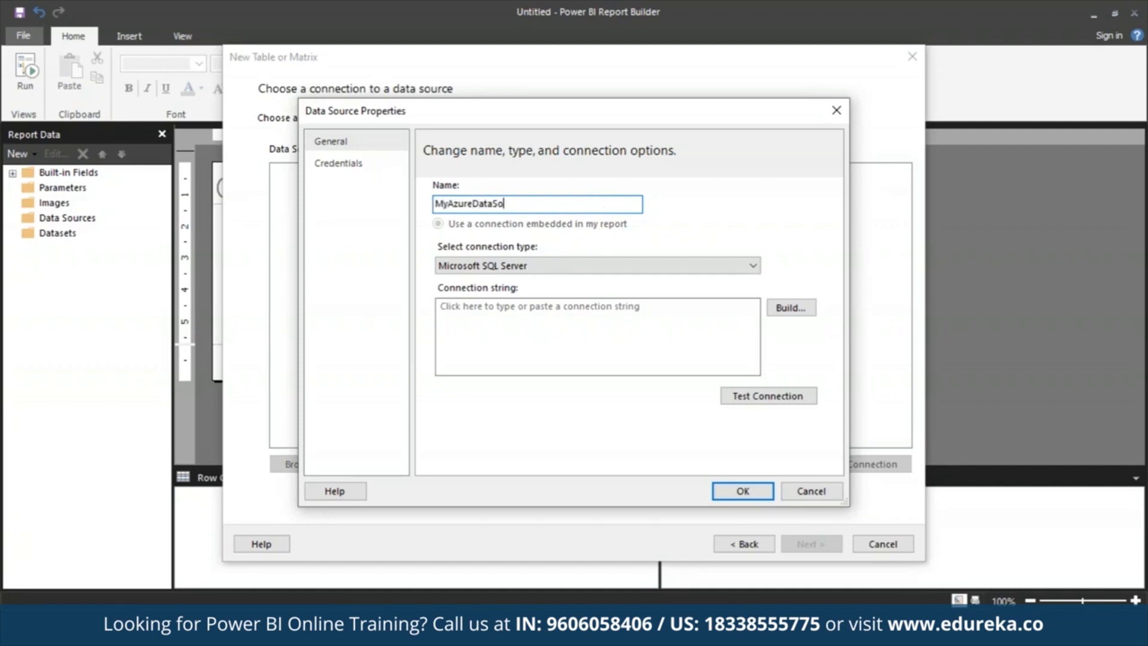
text(urce)
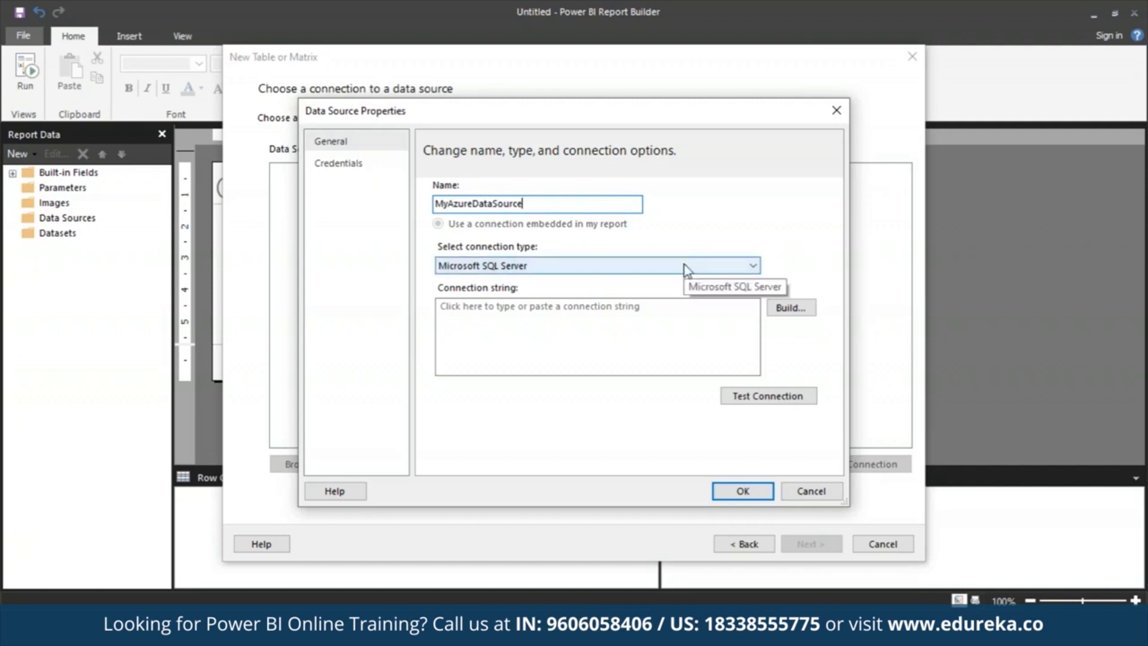
click(754, 266)
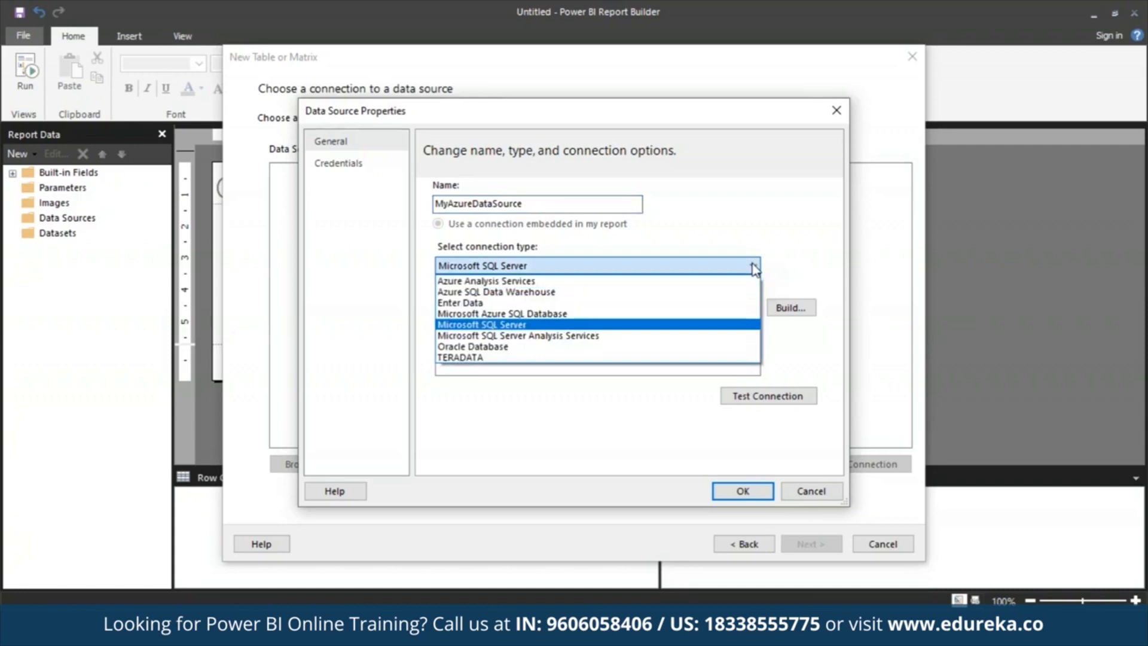
click(684, 318)
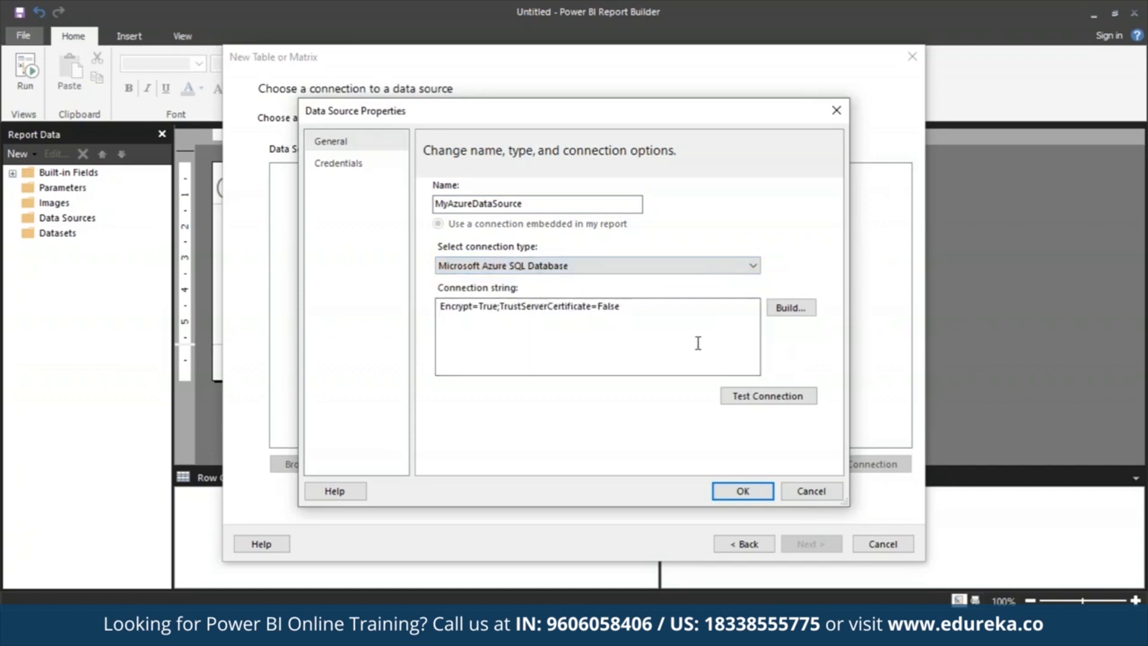
Step: Start building the connection string, then switch to the Azure portal and show the overview details of mySampleDatabase
click(802, 309)
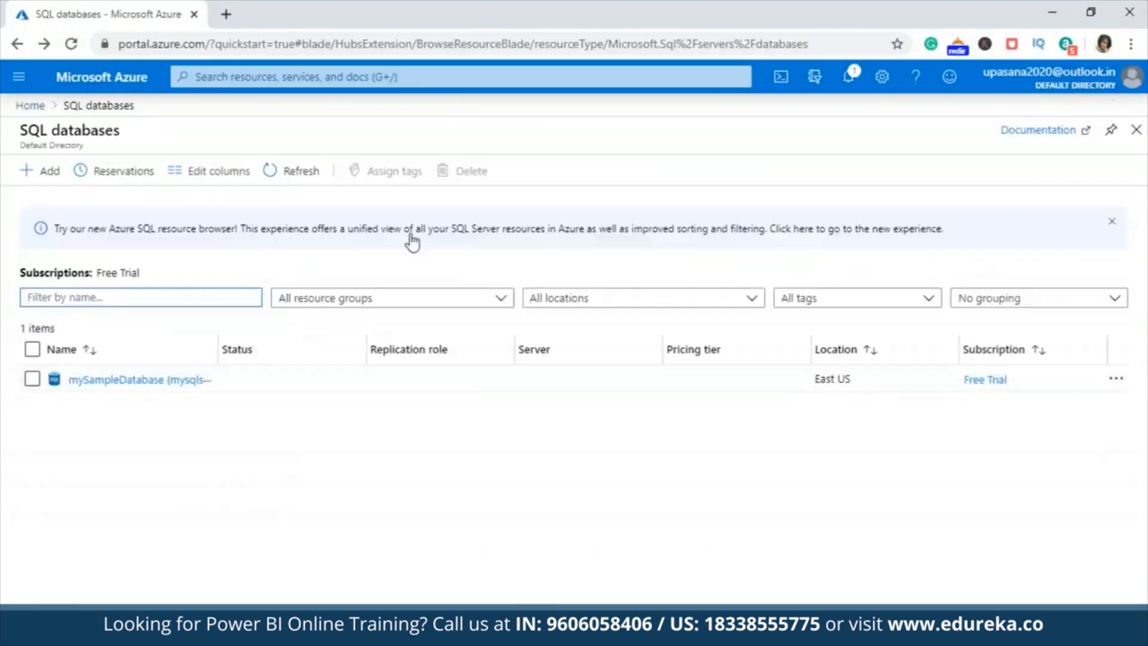
click(113, 380)
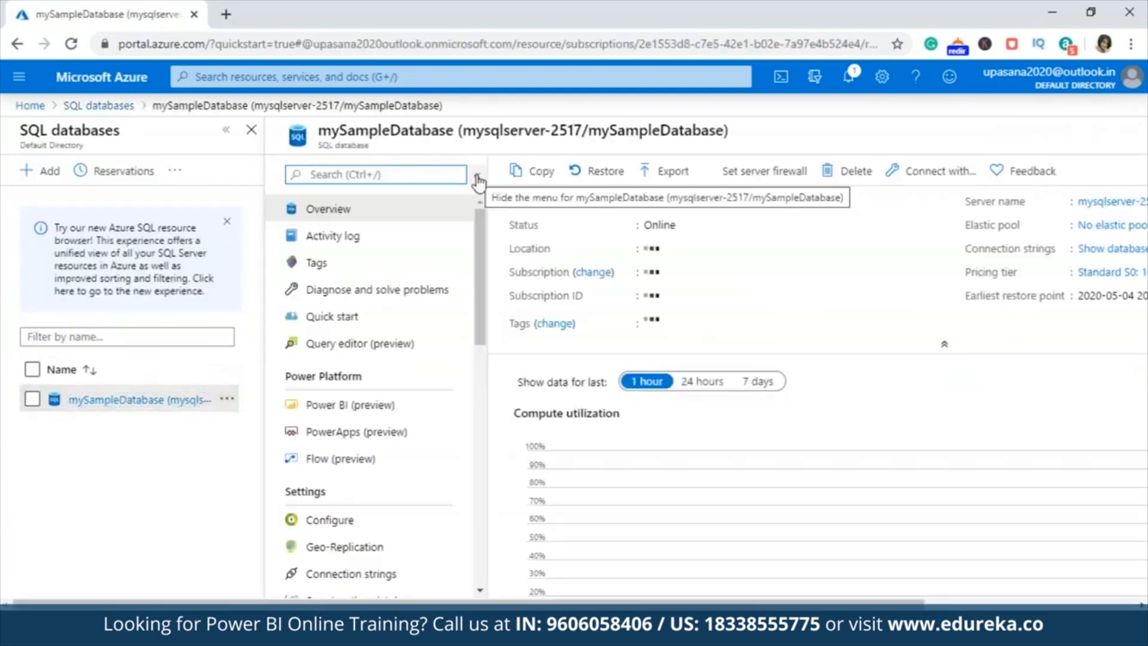
click(477, 175)
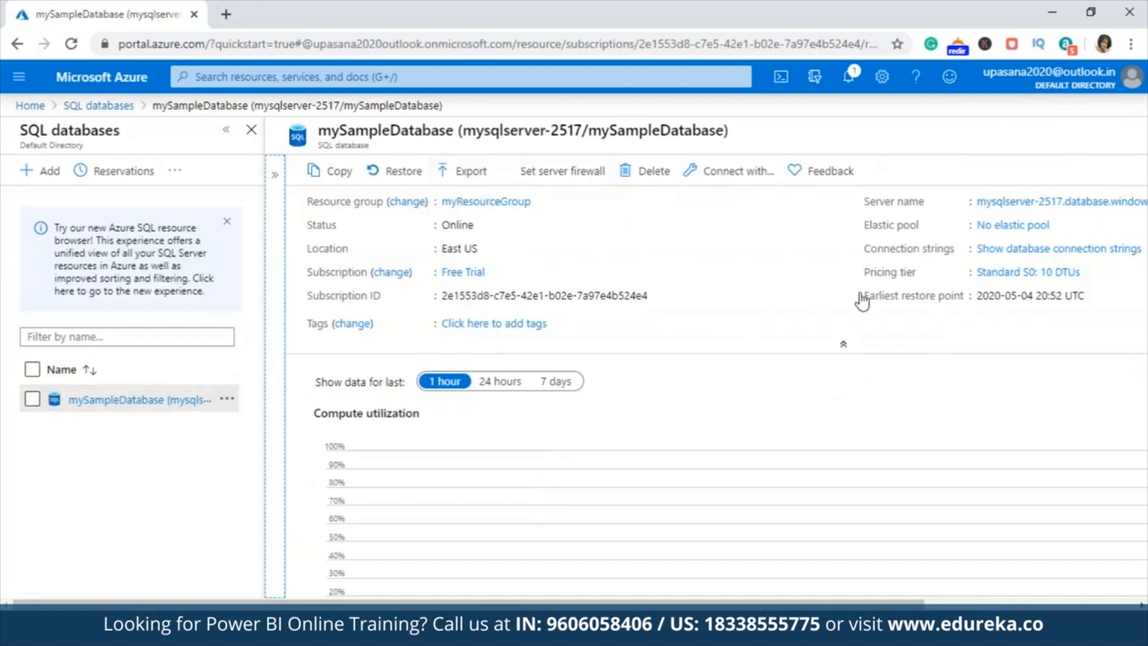
drag(702, 603, 914, 604)
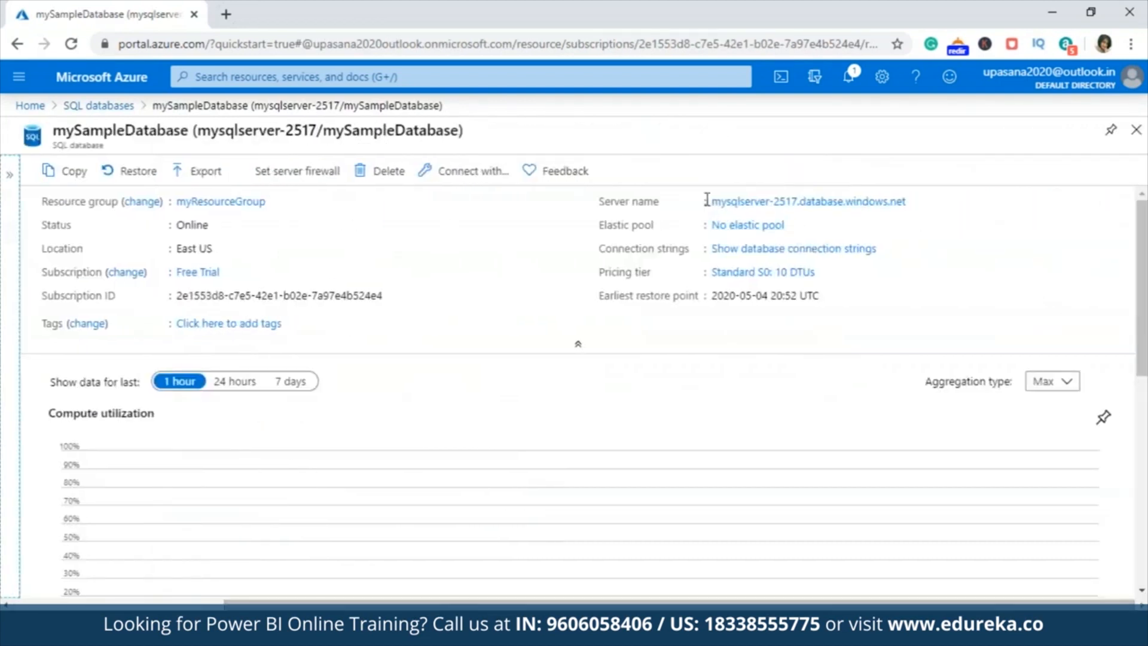
Step: Copy the server name of mySampleDatabase from Azure and paste it as the server name in Report Builder's Connection Properties
drag(707, 201, 937, 203)
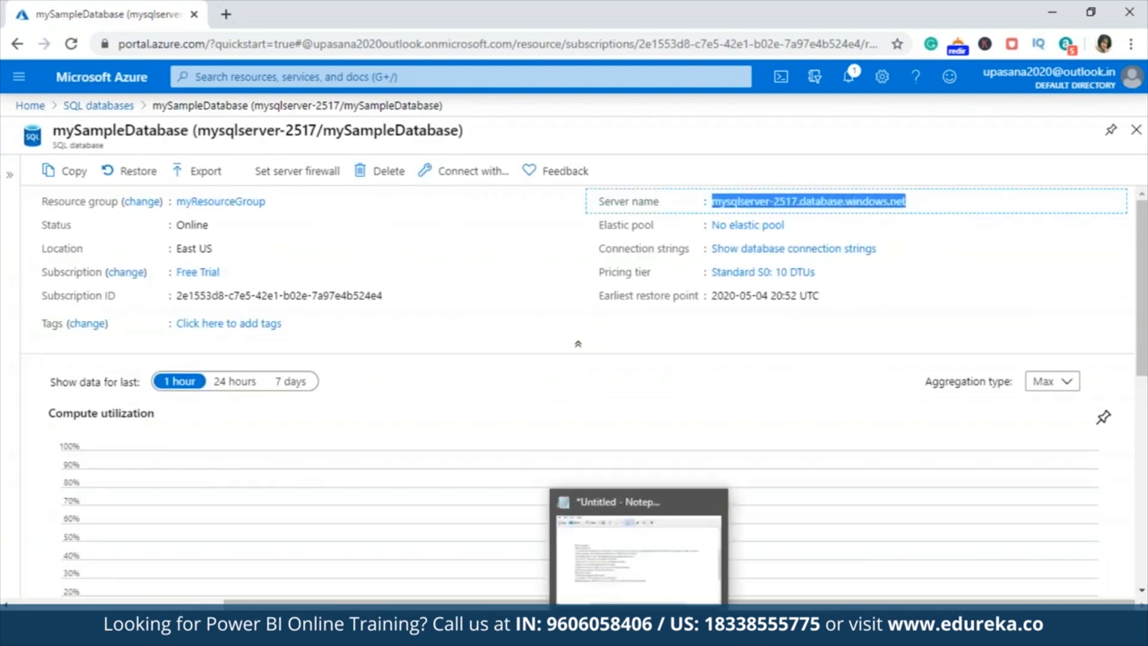
mouse_move(725, 637)
click(724, 546)
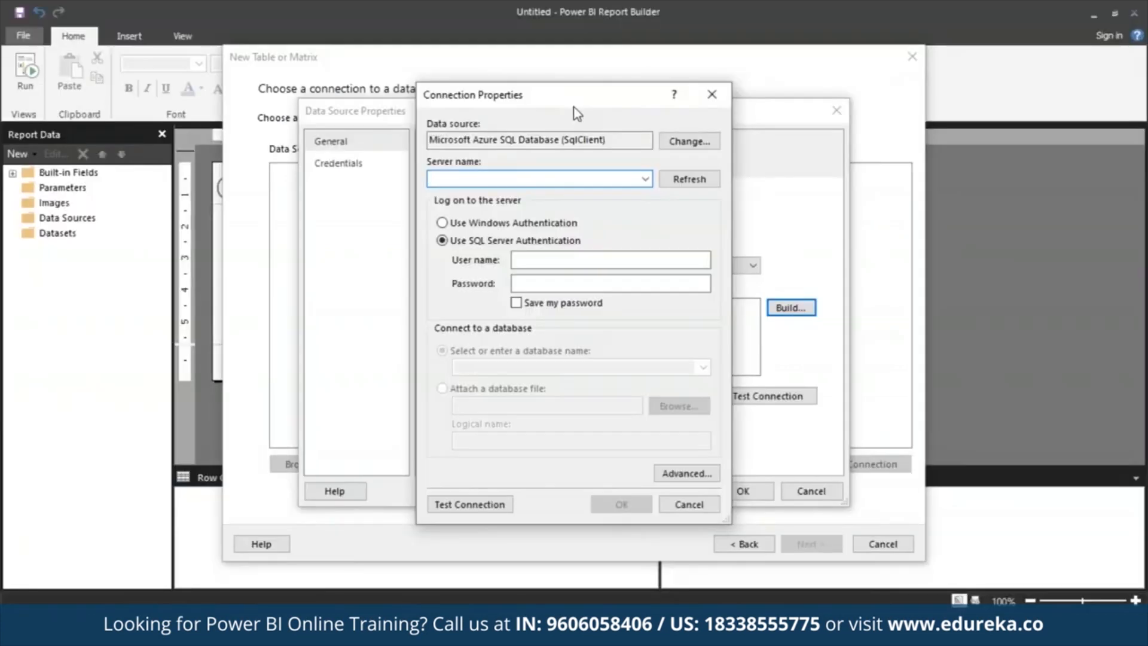
key(alt+Tab)
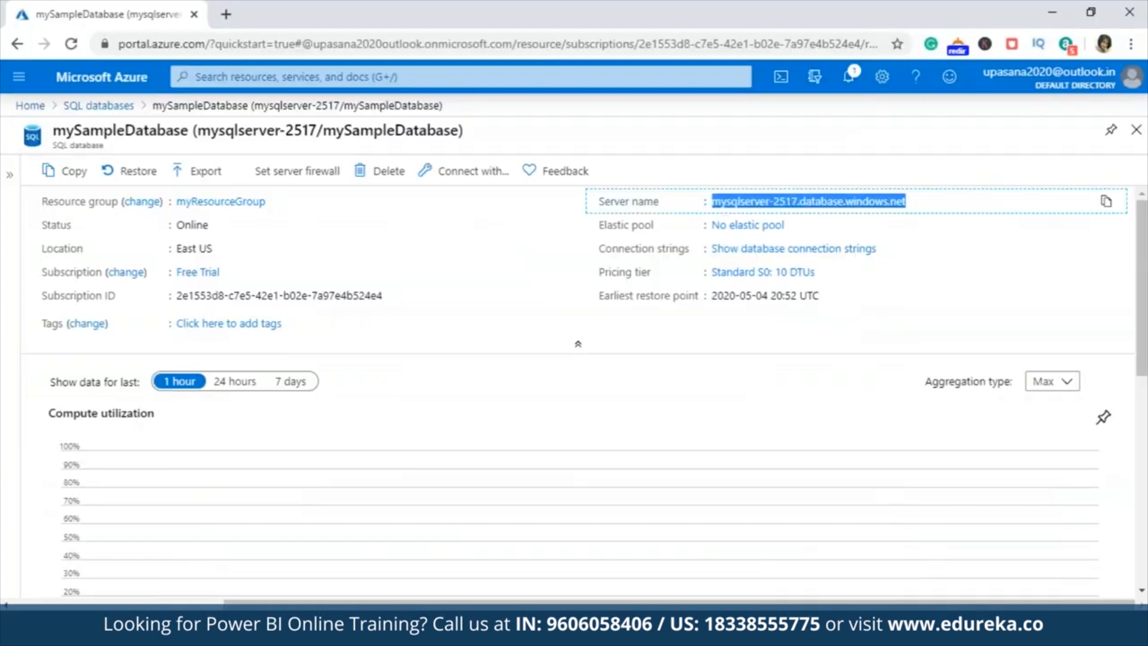
click(1106, 203)
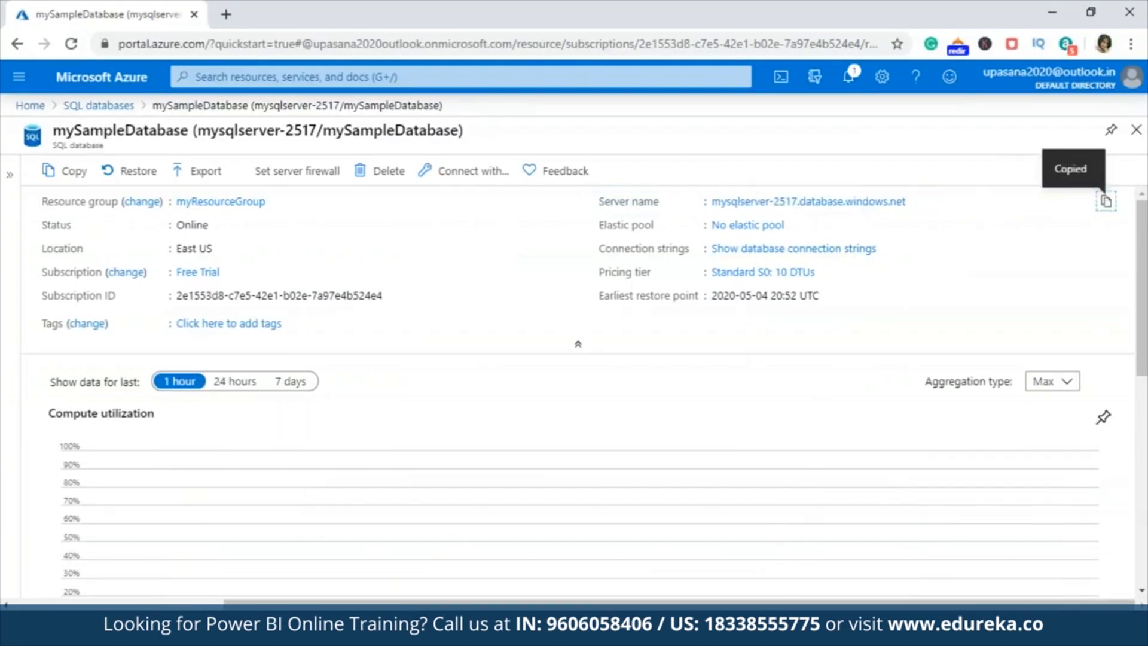
key(alt+Tab)
key(ctrl+v)
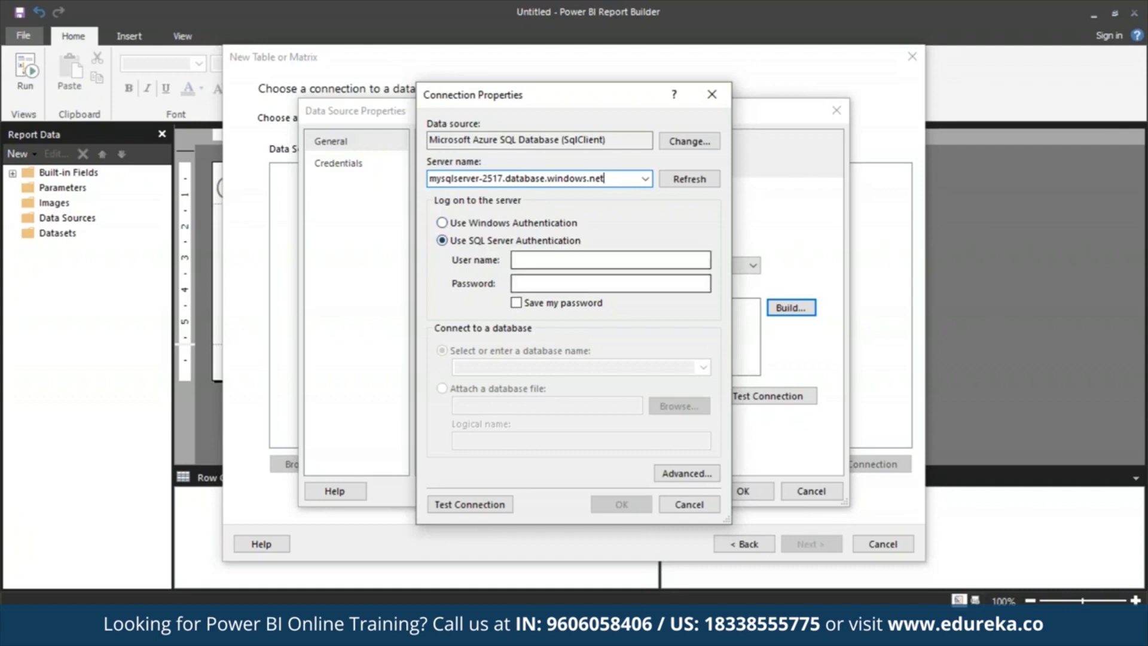
Step: Switch to the Azure portal and open the query editor of mySampleDatabase to look up its SQL server login
click(358, 628)
click(11, 175)
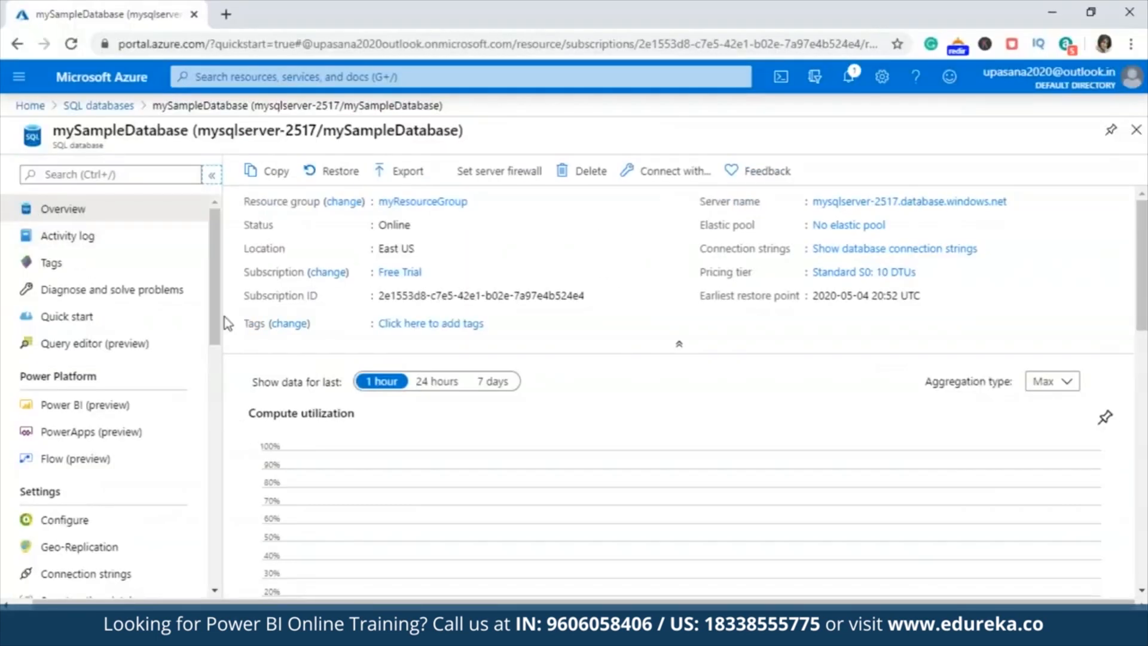
click(134, 343)
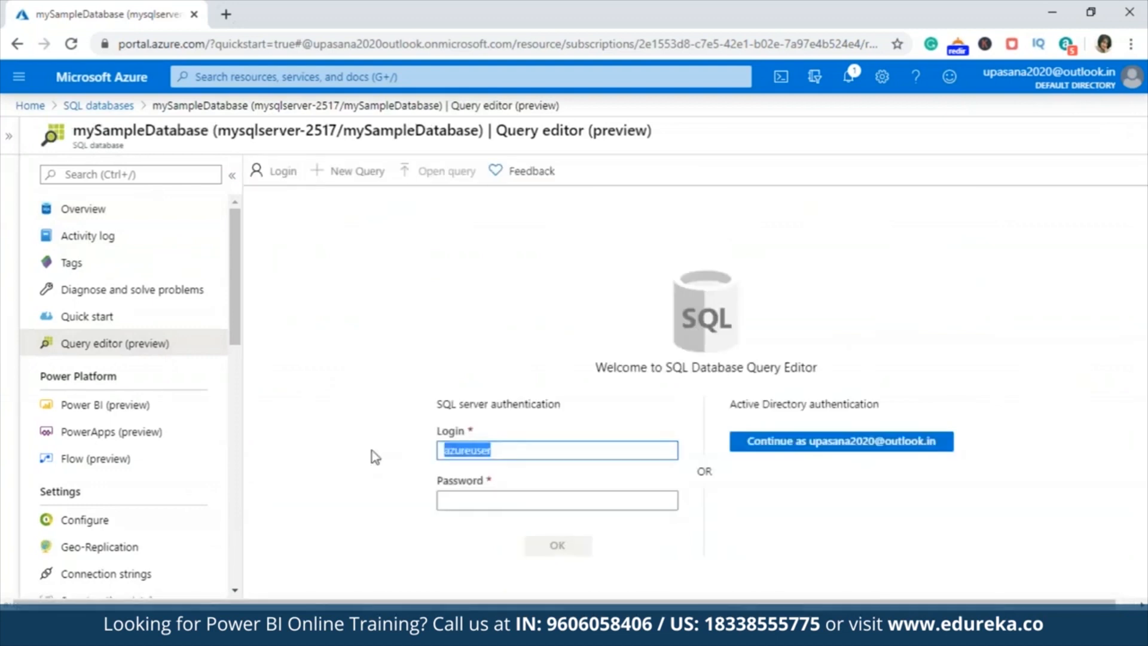
Step: Back in the Connection Properties, enter the user name azureuser and the account password, and have the password saved
click(1061, 7)
click(607, 285)
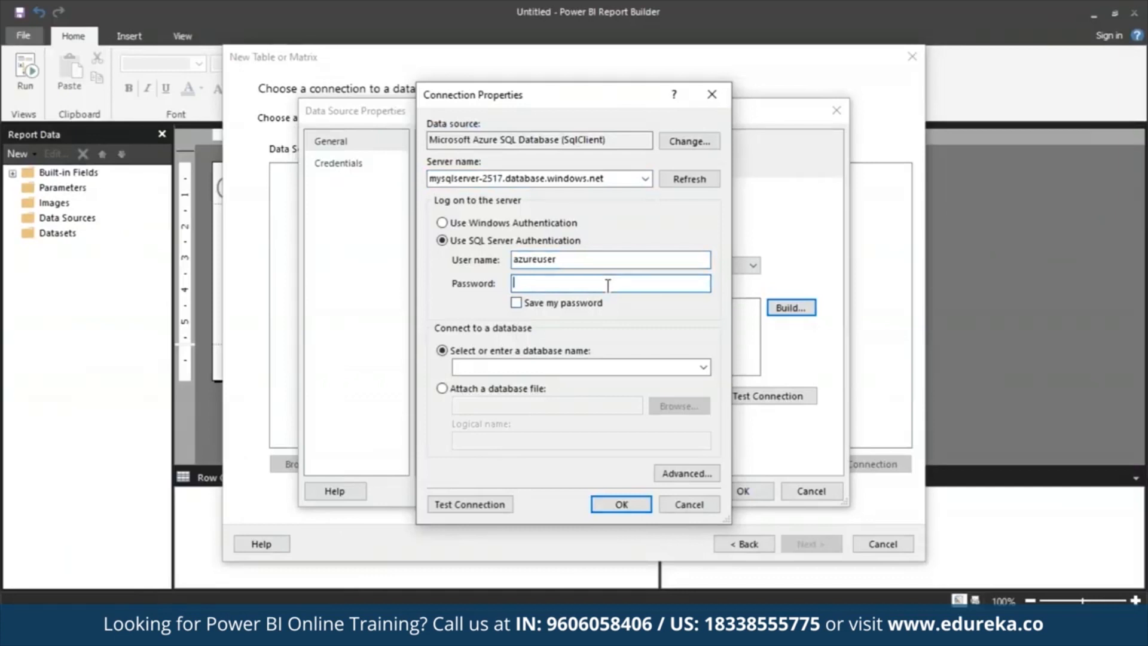
text(************)
click(516, 302)
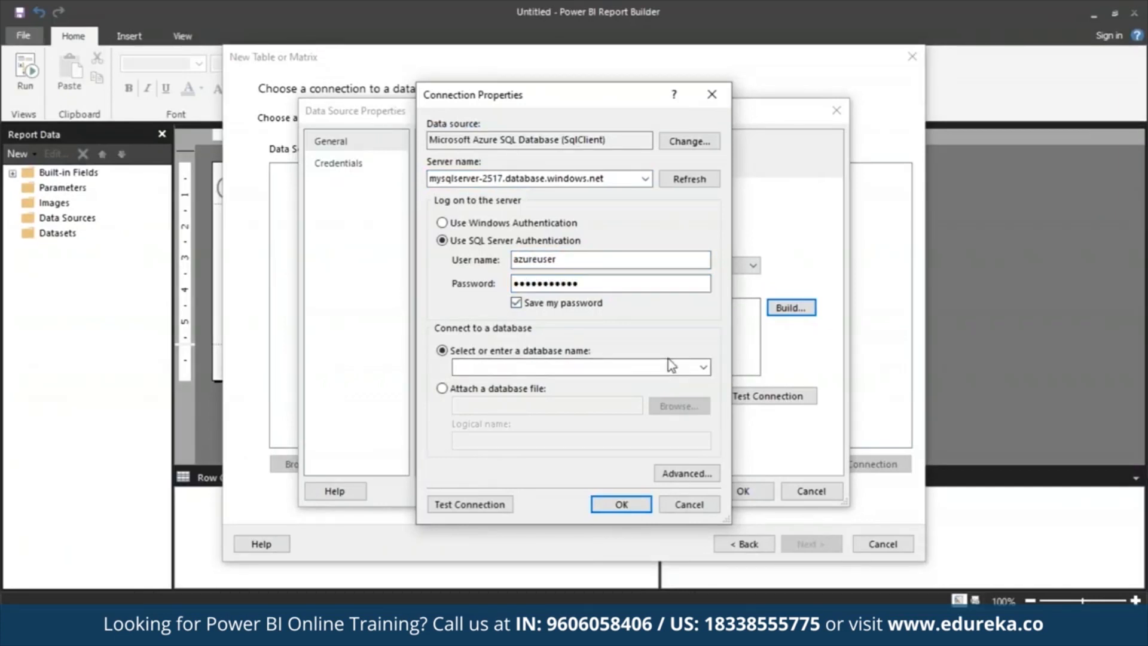
Step: Choose mySampleDatabase as the database, test the connection and accept the connection properties
click(705, 367)
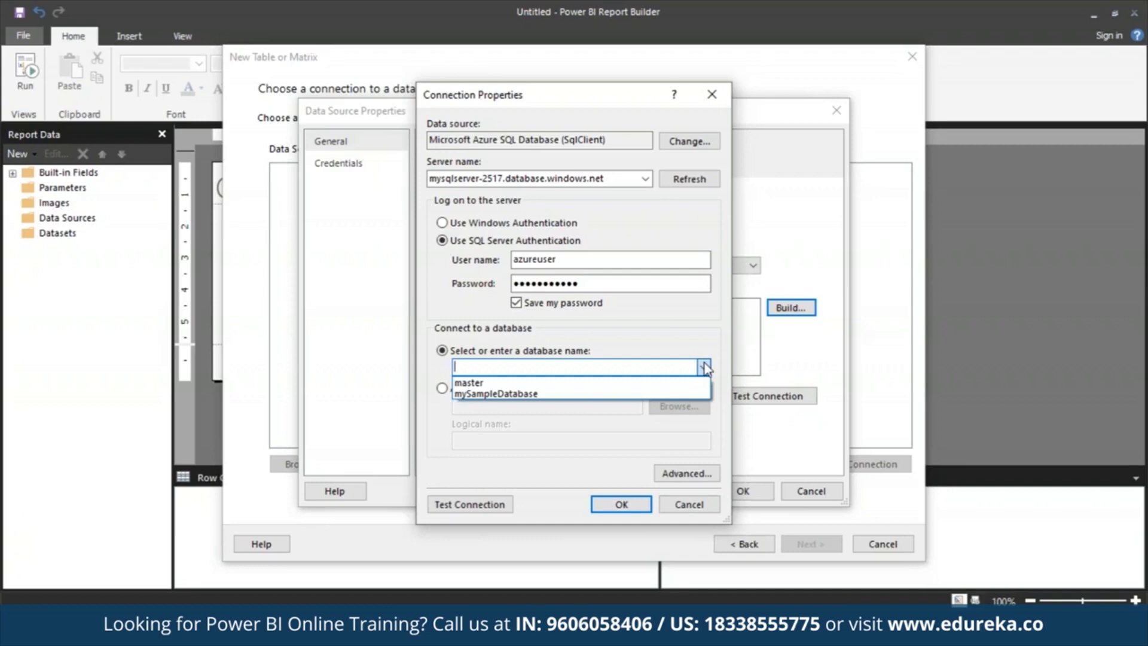
click(663, 391)
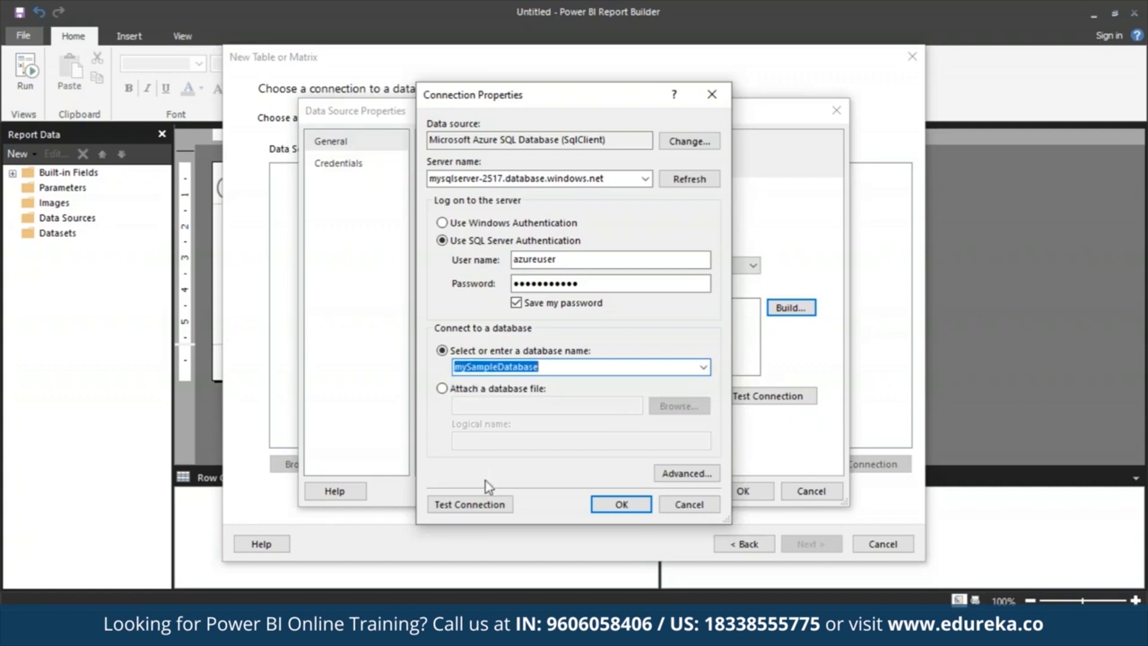
click(500, 504)
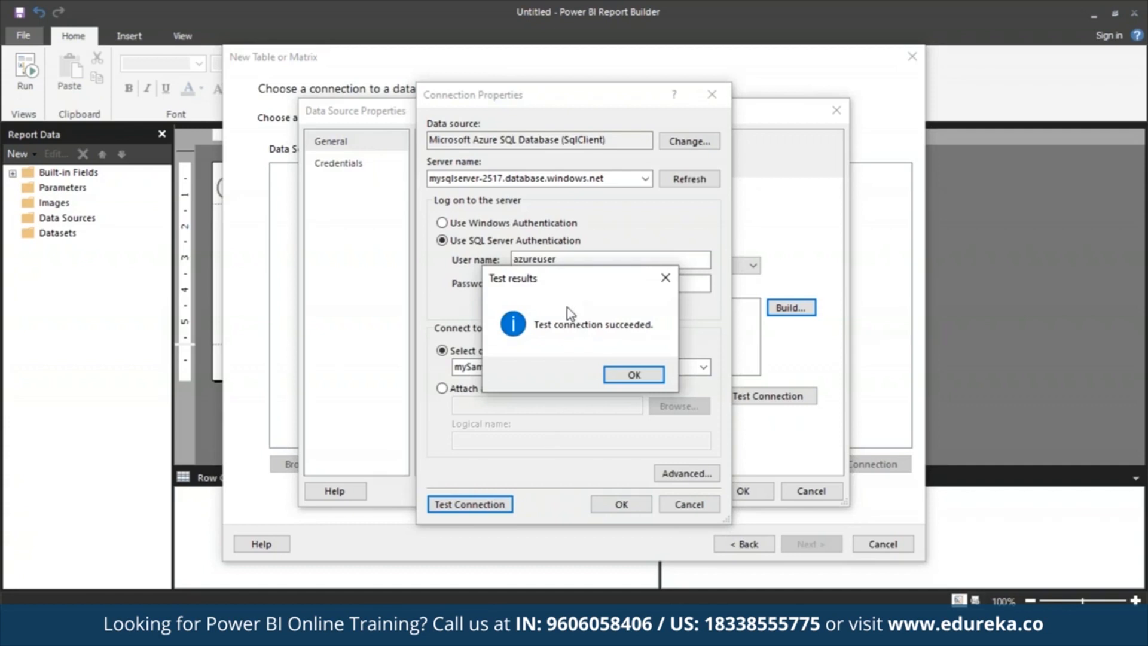
click(629, 375)
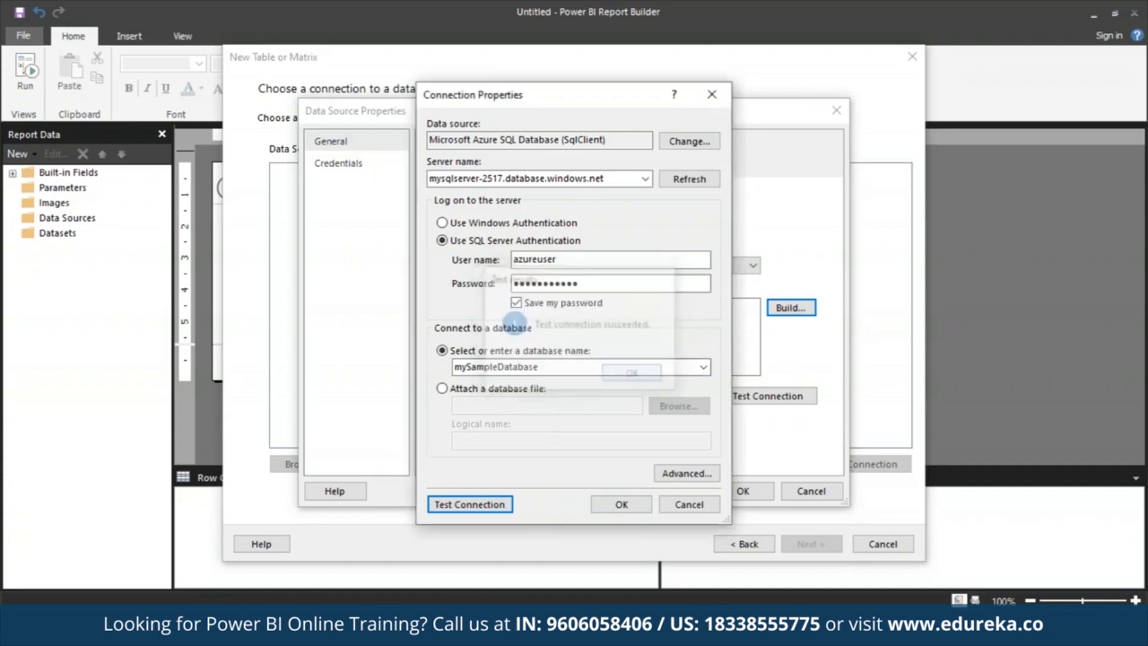
click(620, 505)
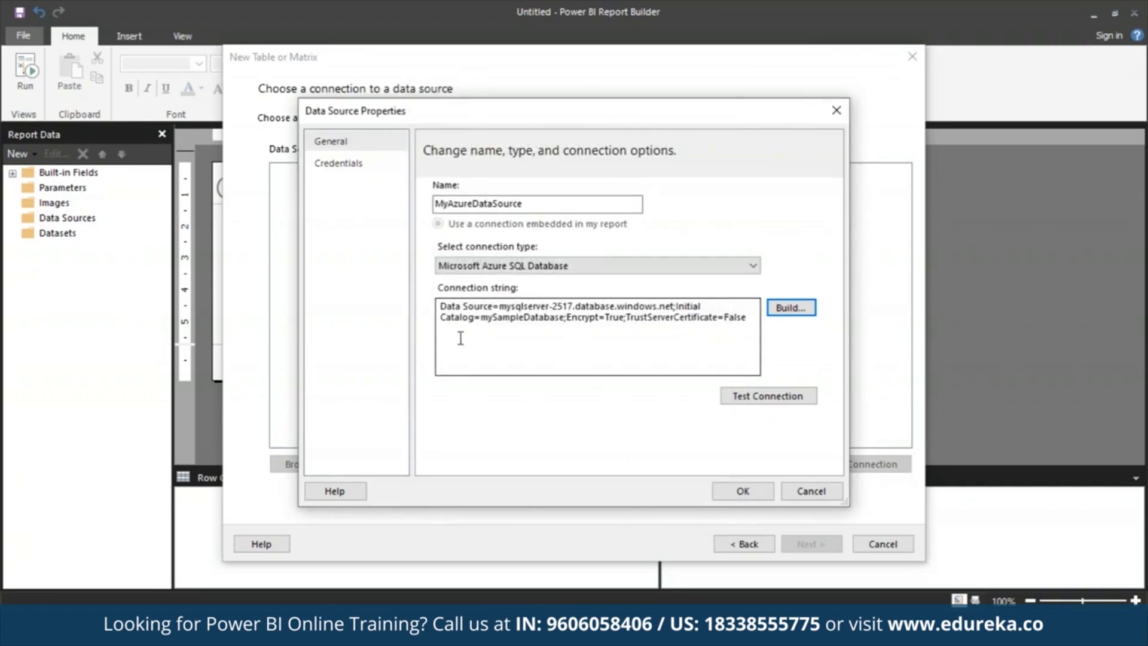
Step: Review the generated connection string, accept the data source and continue with MyAzureDataSource to the query design
click(442, 318)
drag(443, 318, 762, 351)
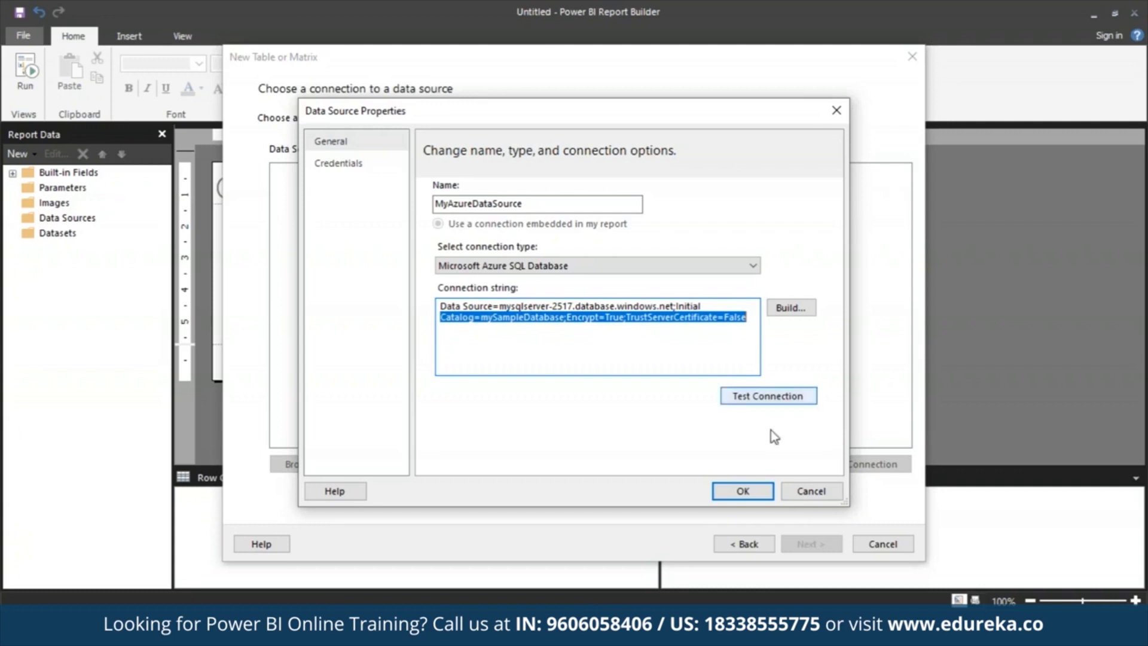
click(750, 492)
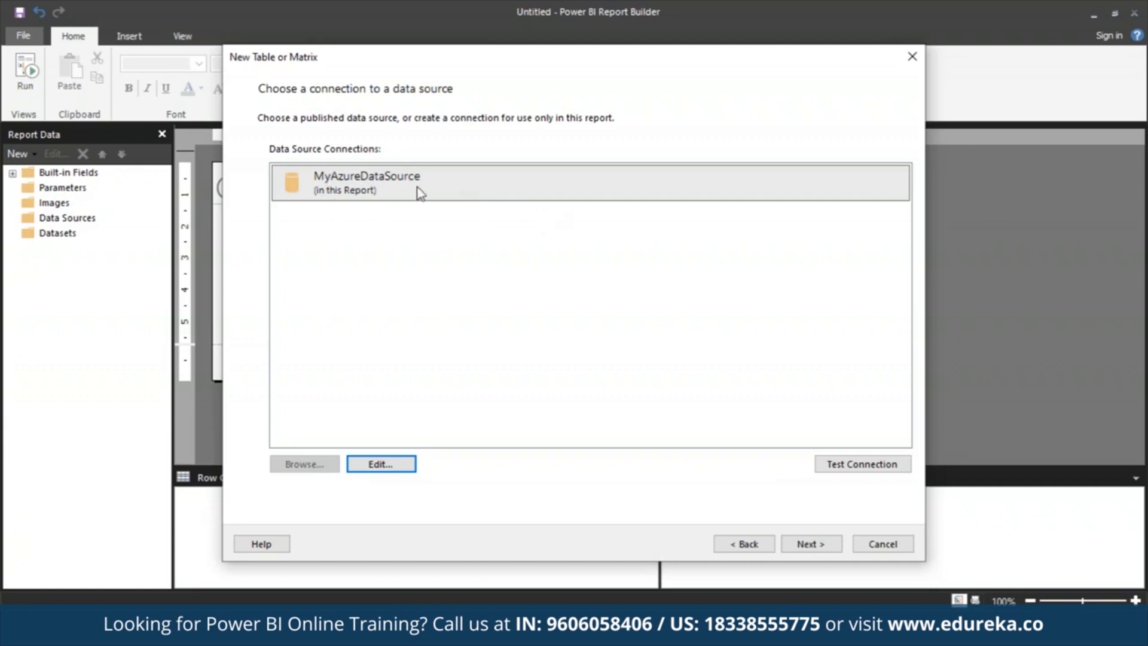
click(369, 190)
click(817, 547)
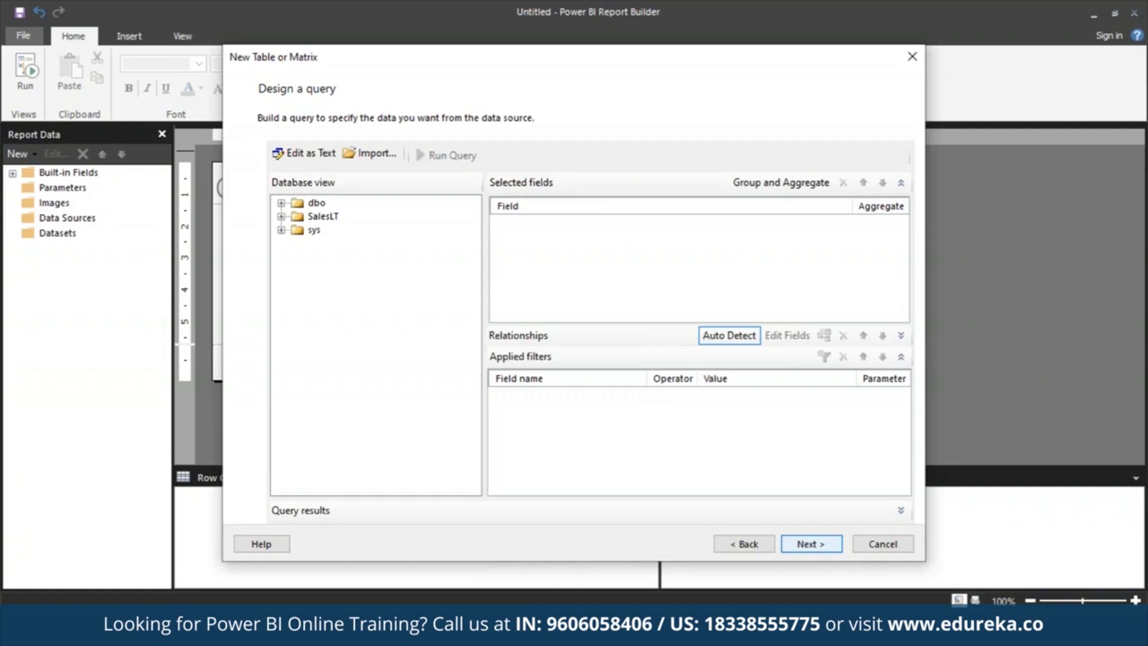
Step: From the SalesLT tables, include Address, Customer, Product, ProductCategory, SalesOrderDetail and SalesOrderHeader in the query
click(324, 217)
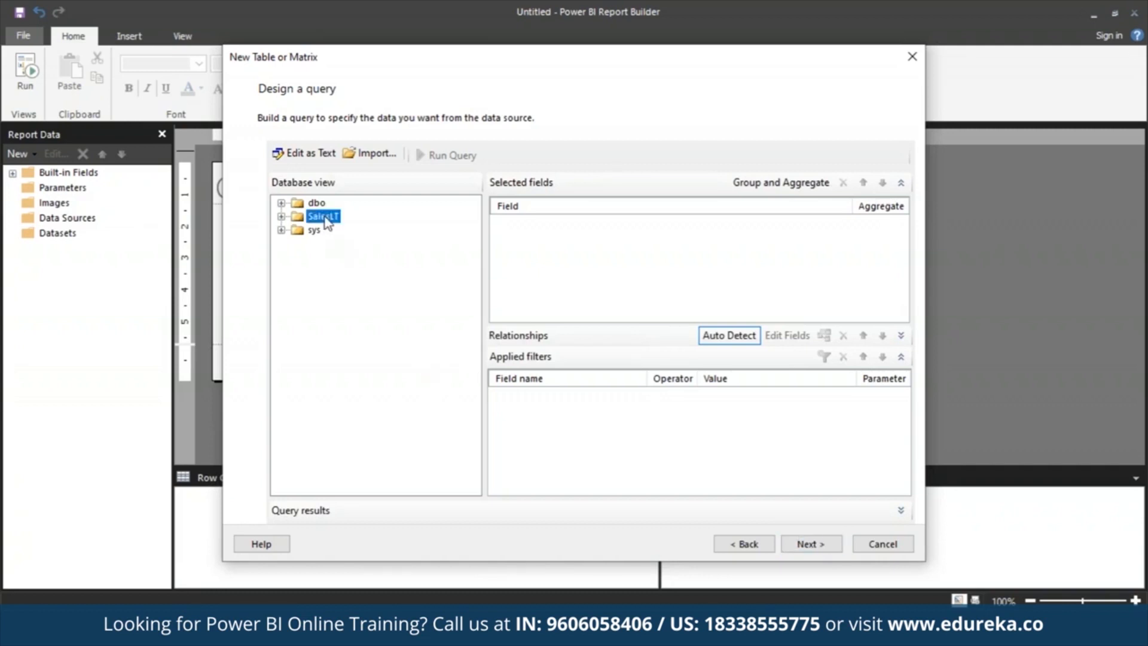
click(281, 216)
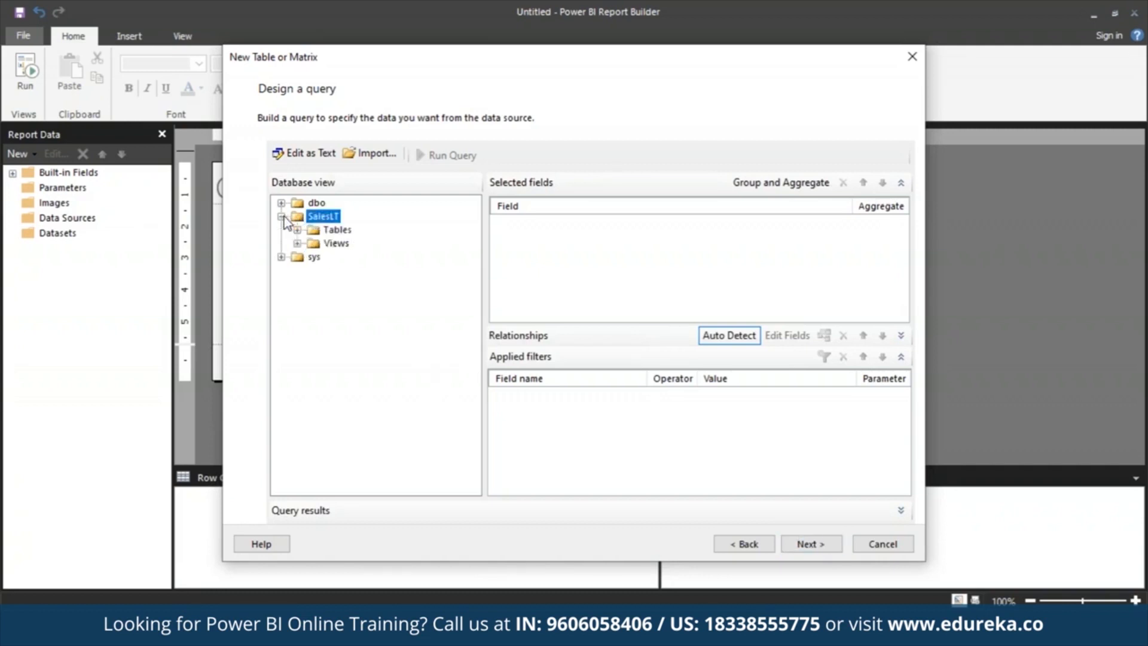
click(296, 230)
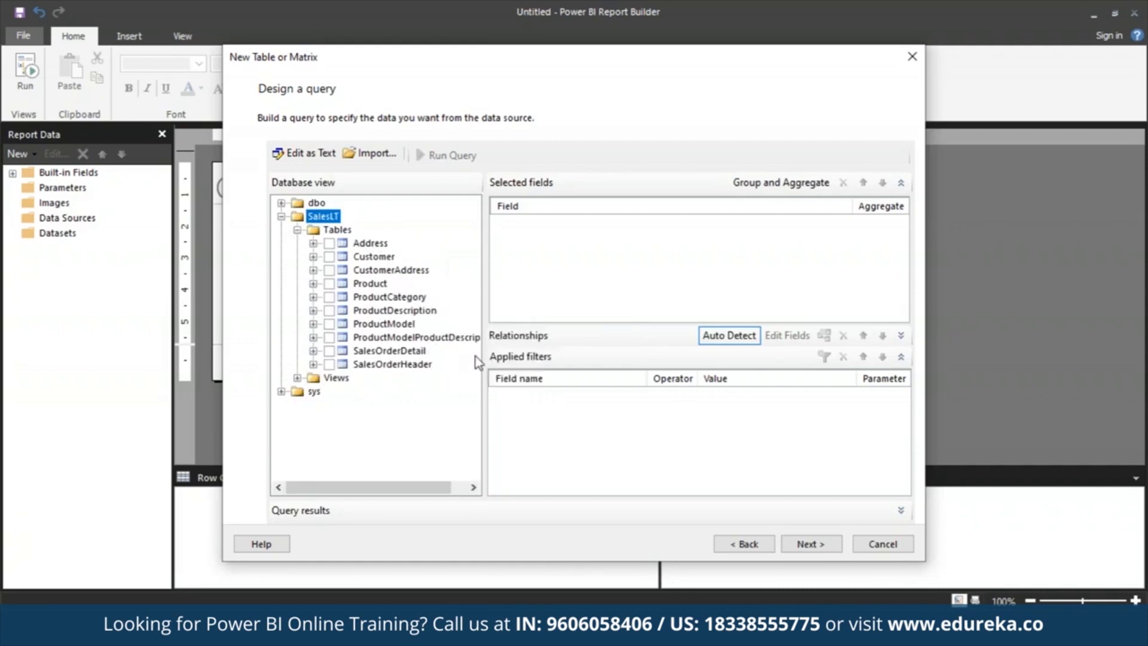
click(328, 244)
click(329, 257)
click(329, 285)
click(328, 297)
click(329, 351)
click(329, 364)
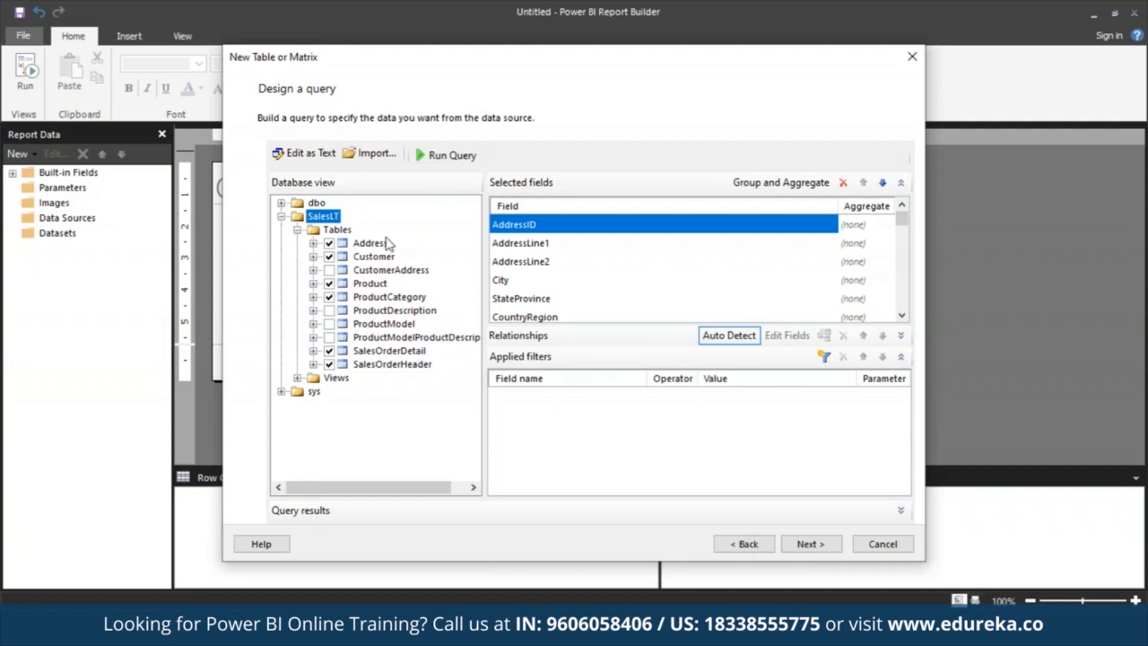
Step: Run the query, look through its results and continue to the arrangement of fields
click(446, 155)
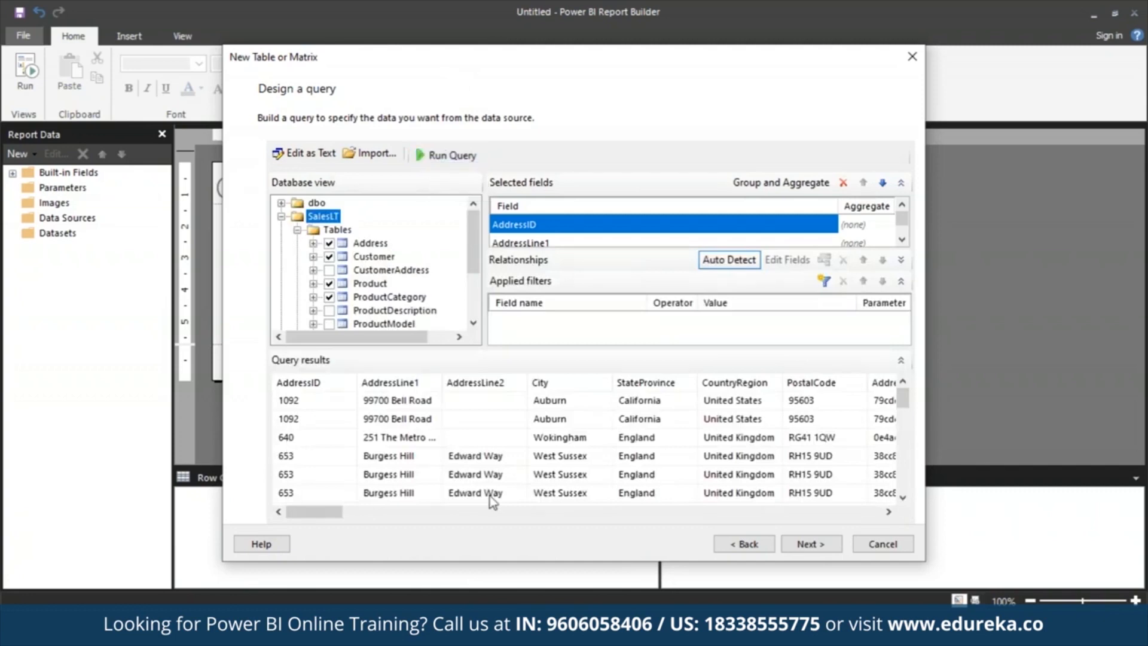
mouse_move(311, 511)
mouse_down()
mouse_move(672, 511)
mouse_move(496, 529)
mouse_move(310, 511)
mouse_up()
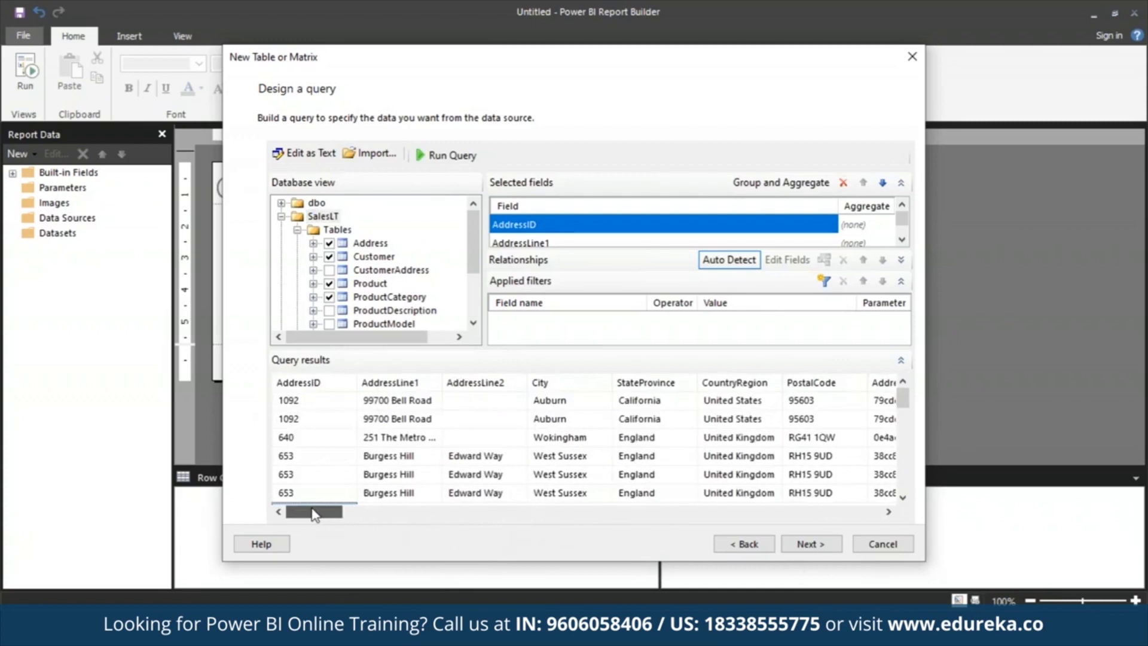
mouse_move(903, 398)
mouse_down()
mouse_move(919, 463)
mouse_move(911, 380)
mouse_up()
click(814, 544)
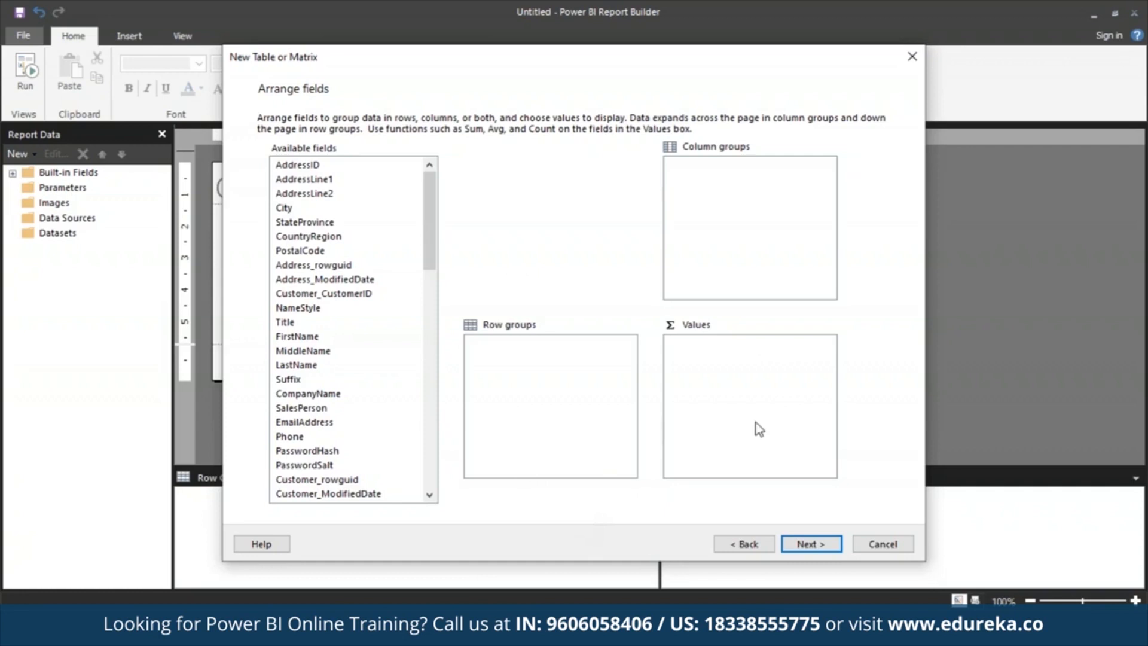
Step: Add CompanyName, SalesOrderNumber and Product_Name, in that order, as row groups of the table
drag(430, 265, 431, 316)
click(334, 222)
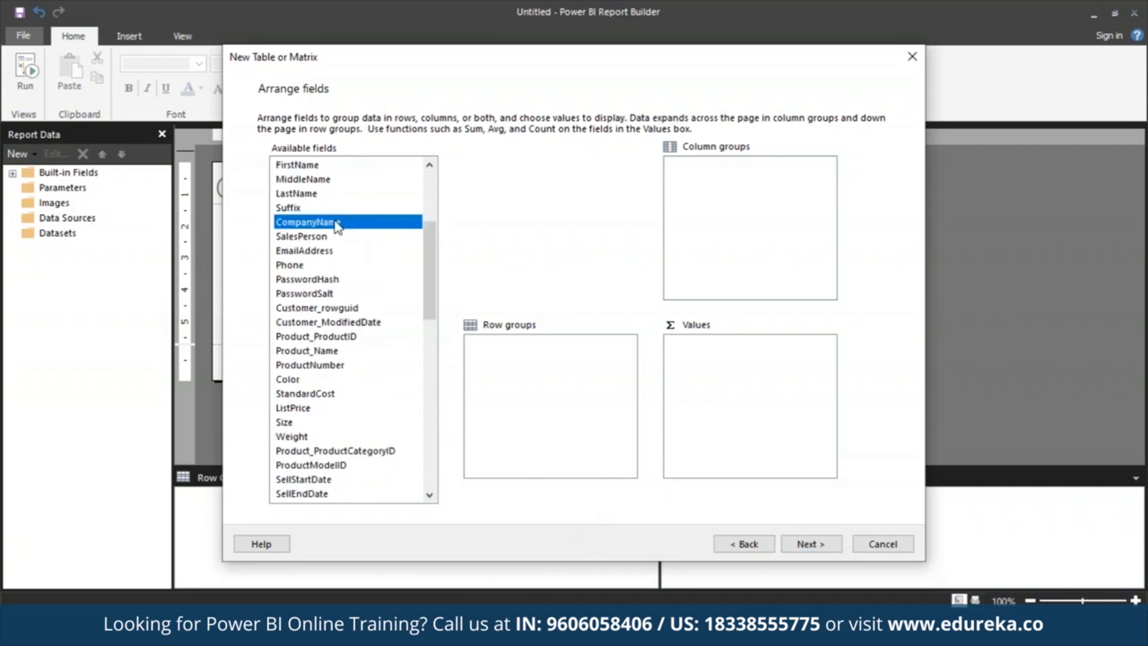
drag(334, 222, 556, 353)
drag(431, 314, 439, 417)
click(356, 456)
drag(356, 457, 541, 412)
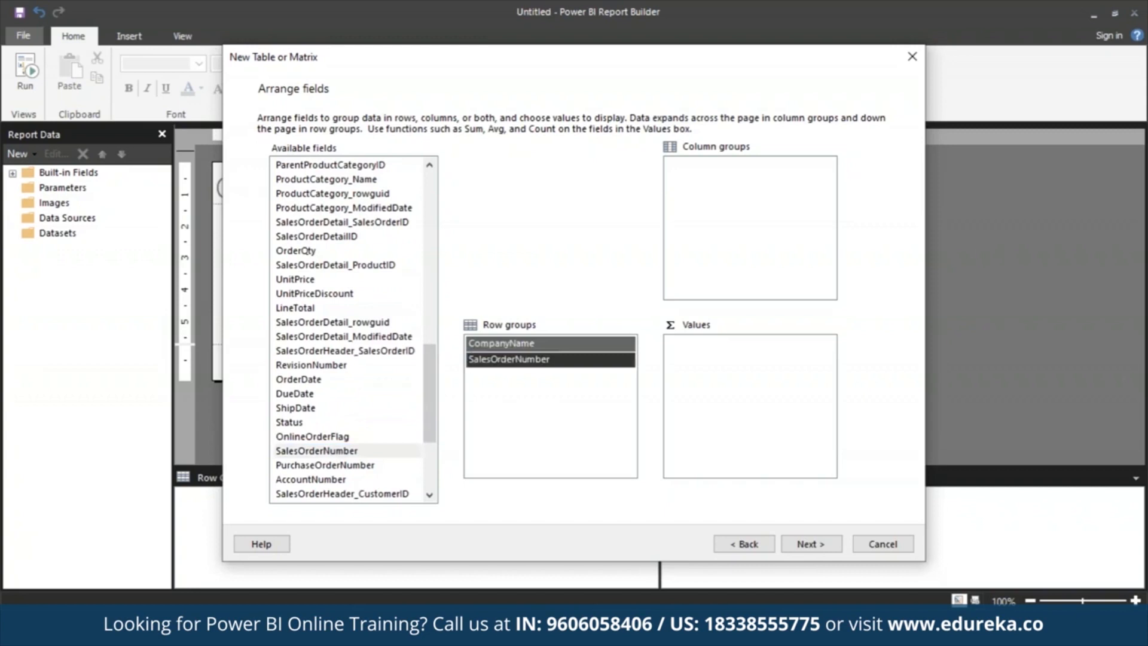
drag(437, 404, 437, 371)
scroll(427, 310, up, 4)
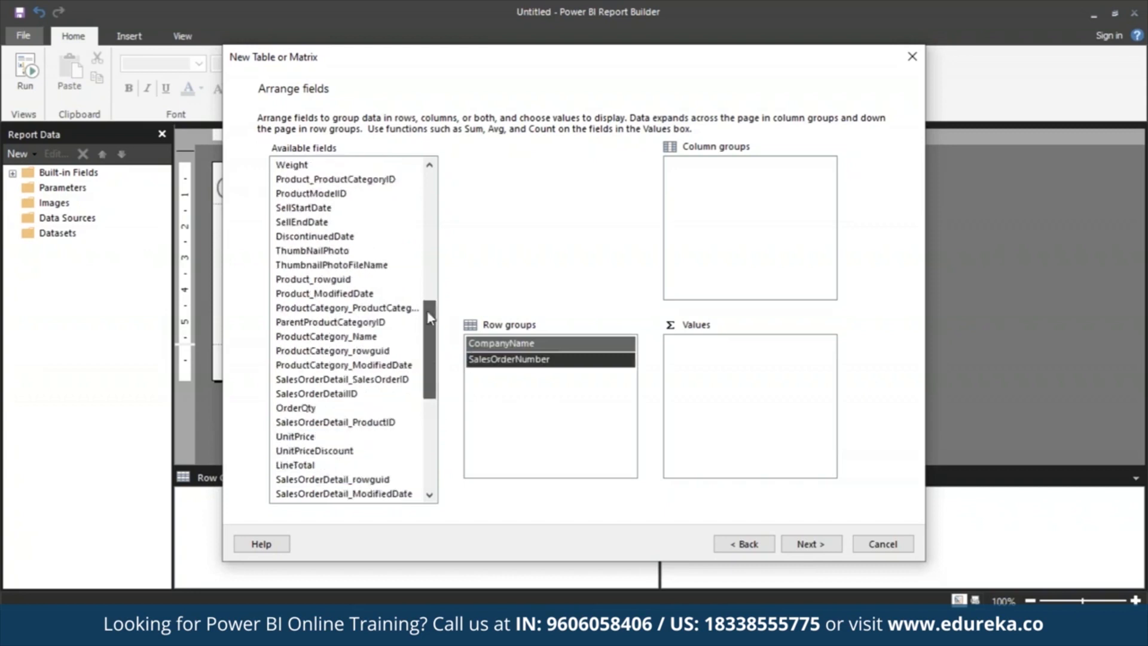
click(361, 209)
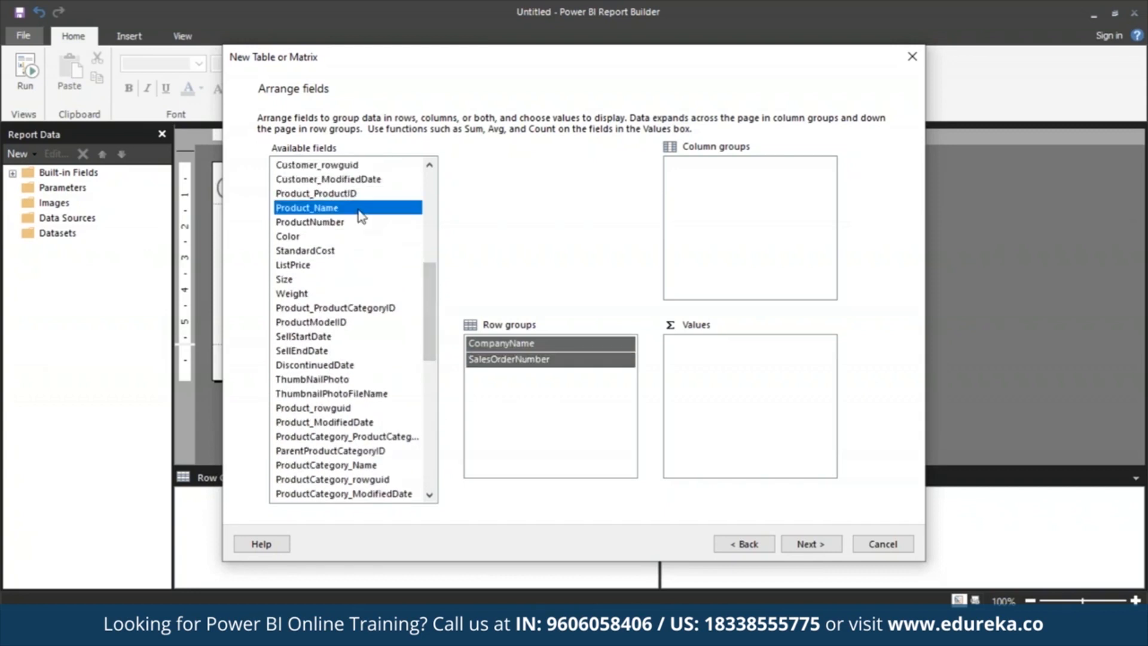
drag(361, 209, 508, 375)
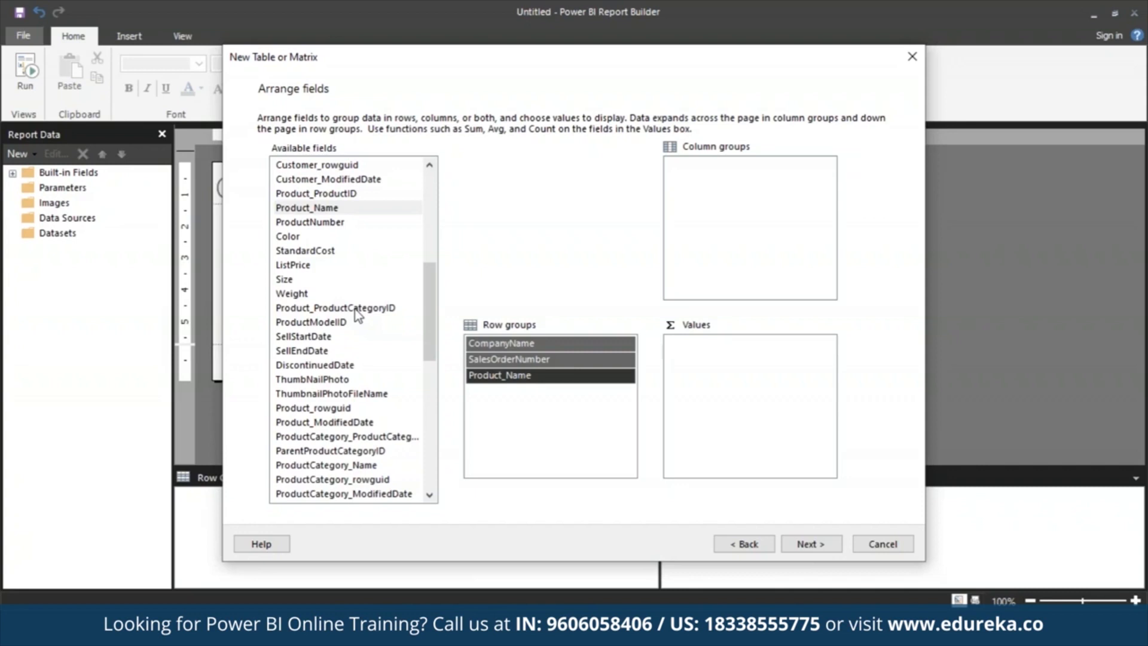
Step: Add OrderQty, UnitPrice and LineTotal as summed values of the table
scroll(357, 315, up, 6)
scroll(305, 426, down, 9)
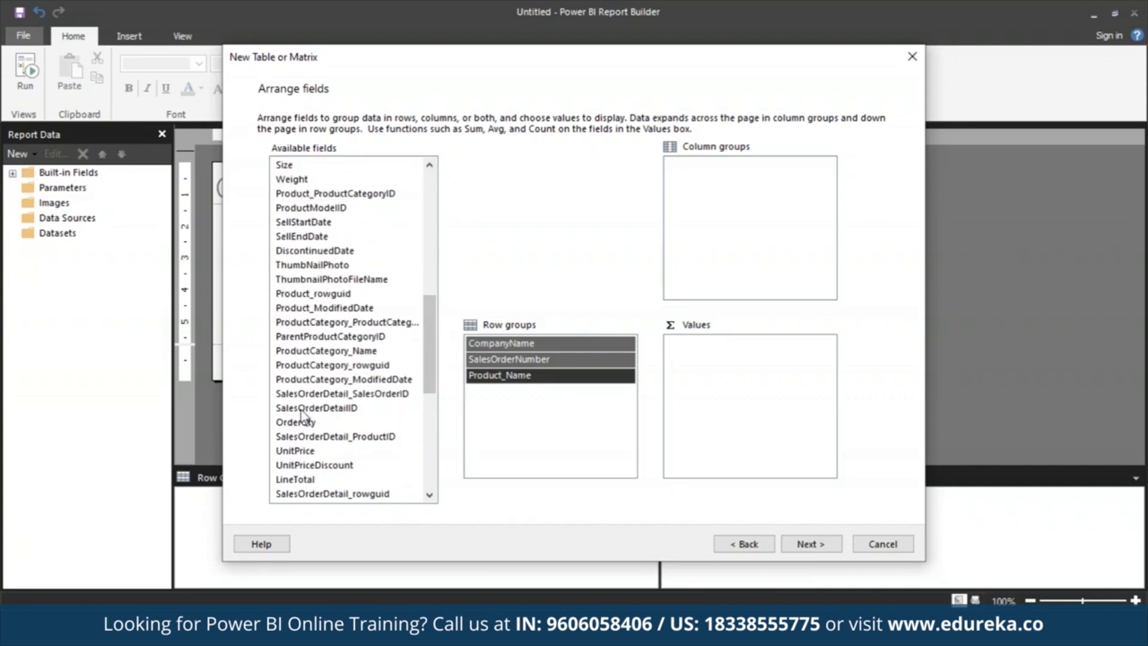
drag(304, 425, 781, 359)
scroll(444, 371, down, 1)
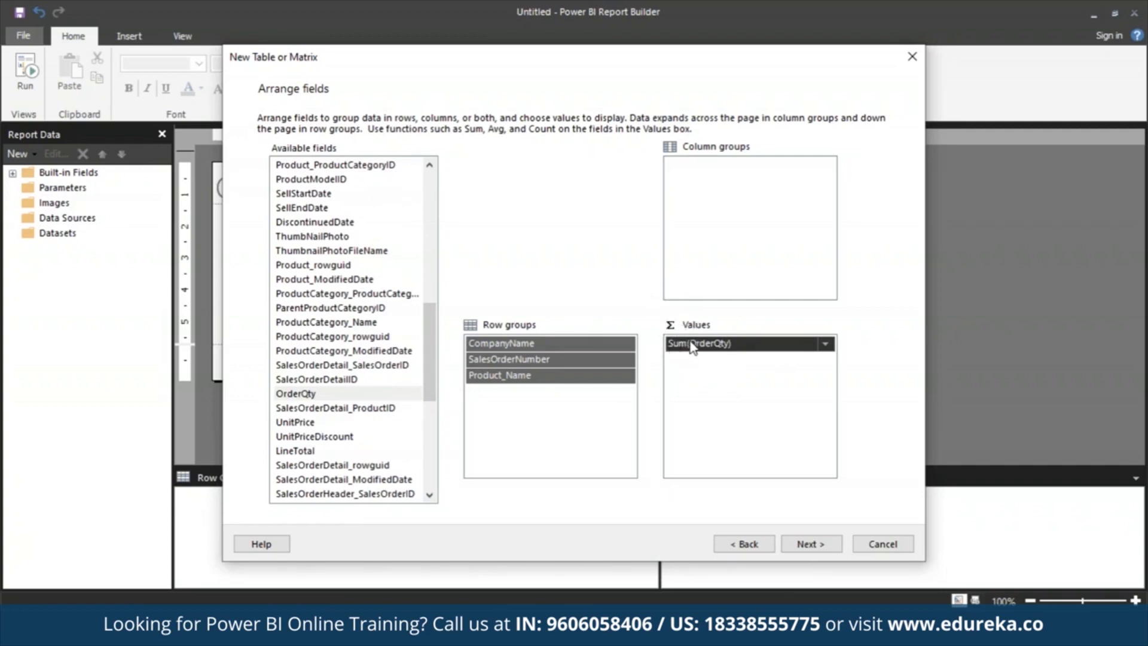
drag(308, 422, 749, 431)
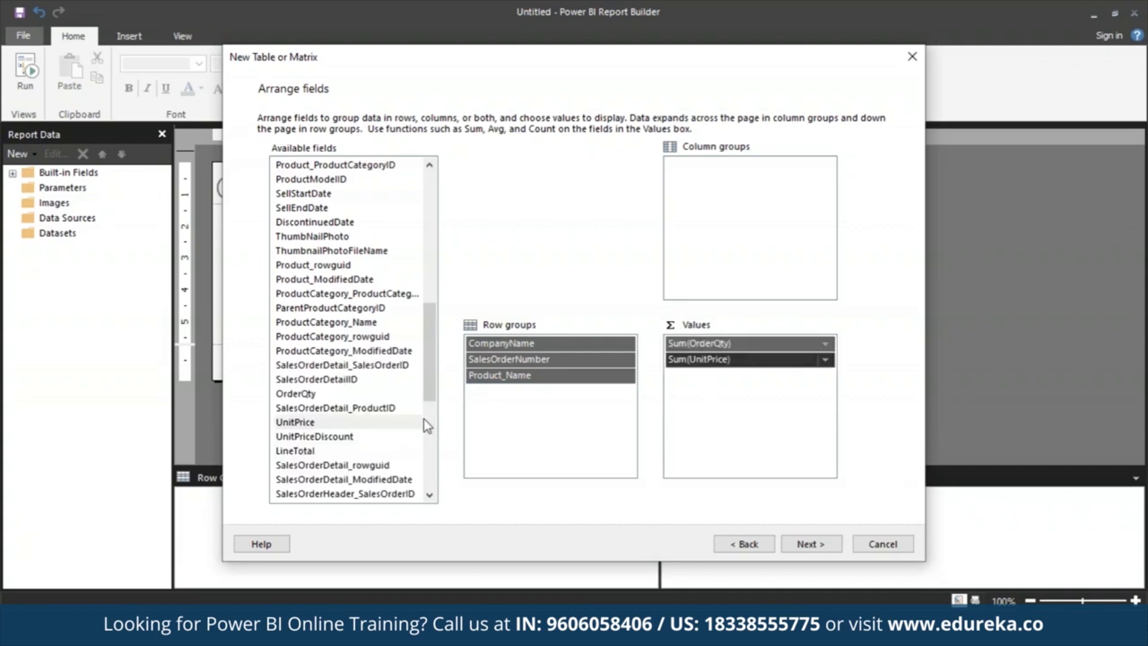
drag(347, 451, 763, 436)
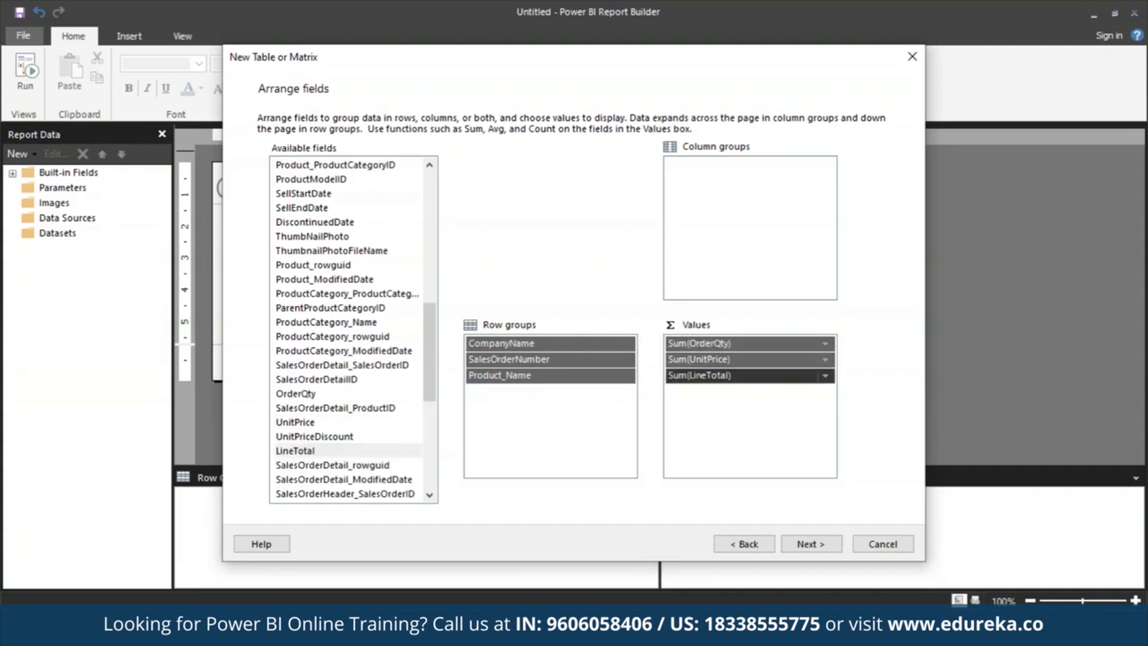
Step: Turn off expand/collapse groups in the table layout and finish the wizard
click(824, 551)
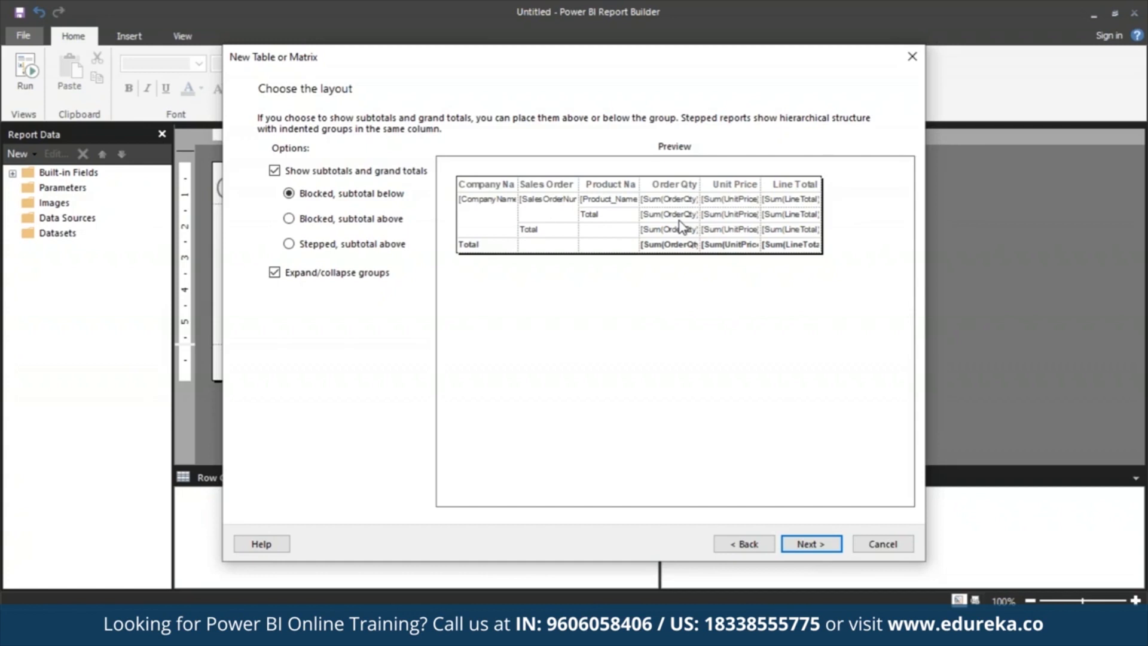
click(279, 273)
click(803, 549)
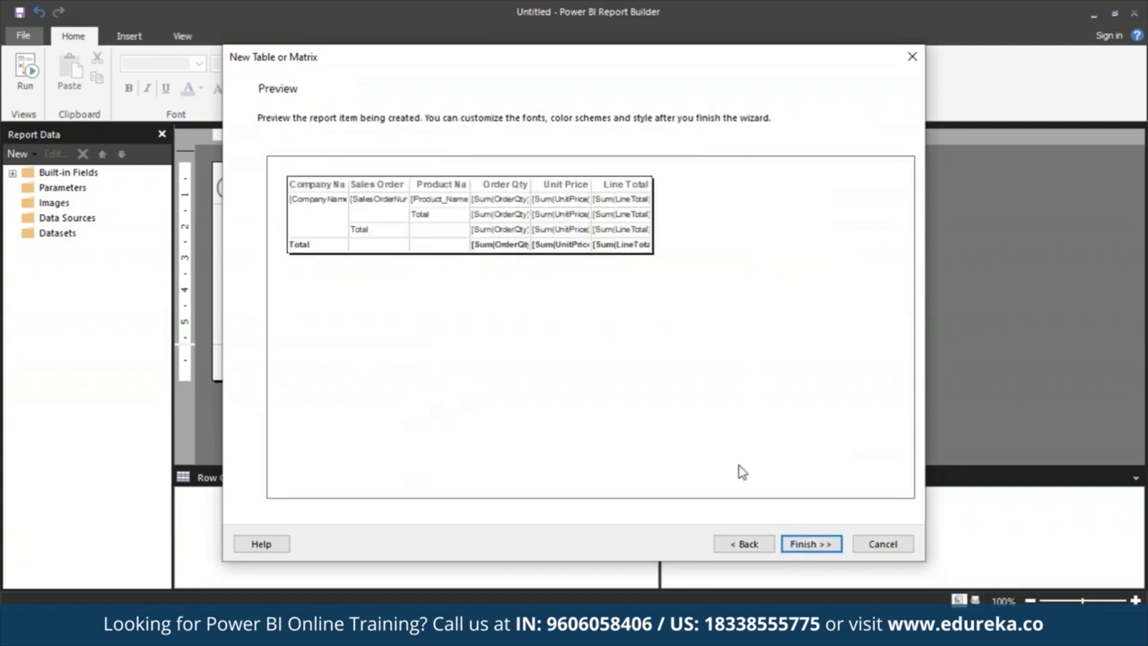
click(828, 545)
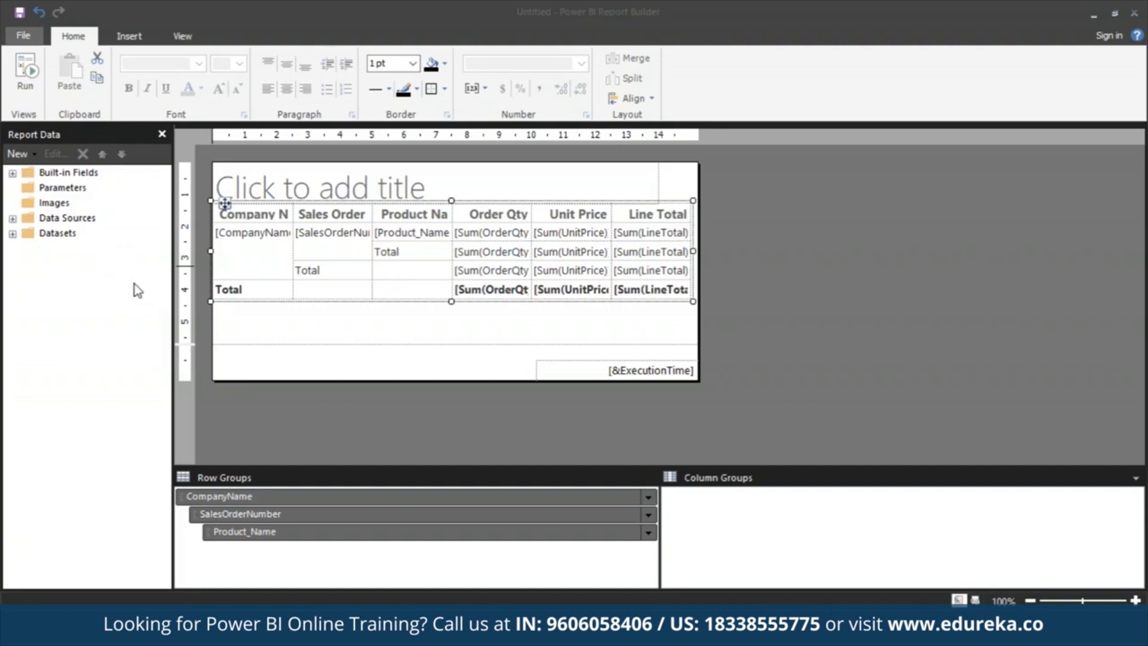
Step: Expand the report's datasets to list their fields and show the Properties pane
click(13, 233)
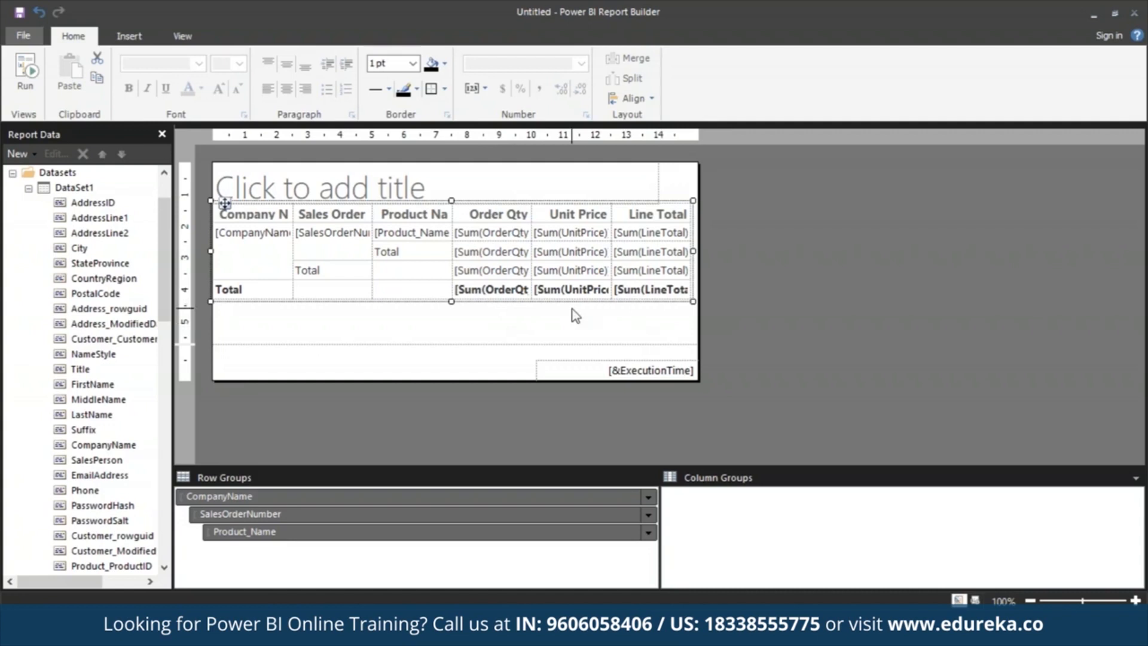
click(183, 36)
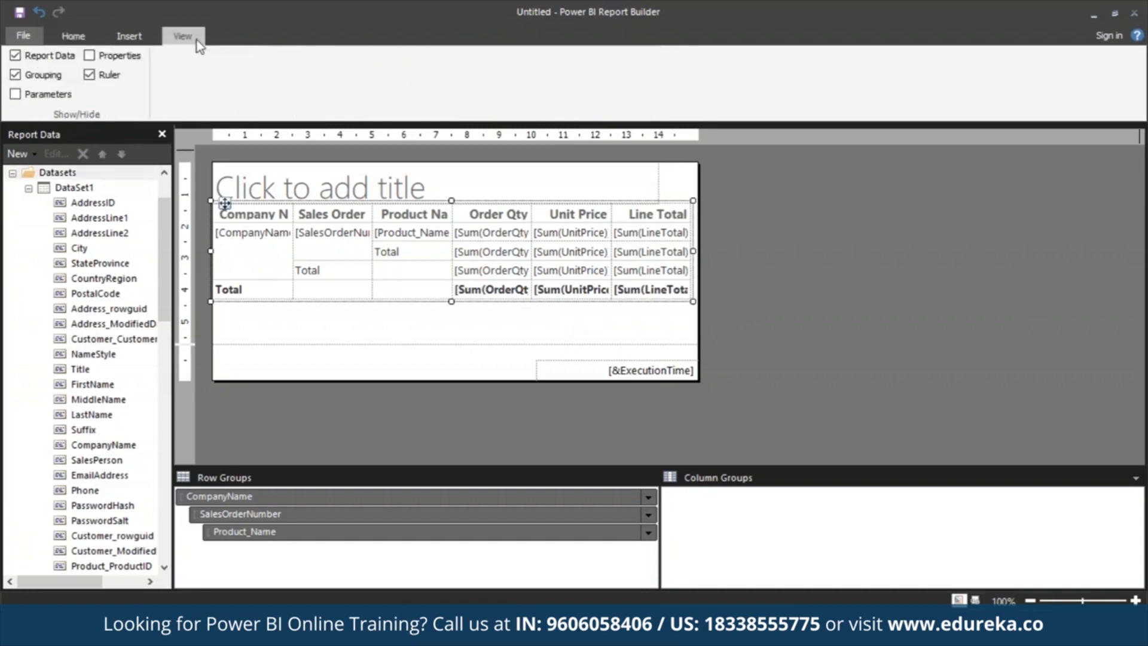
click(89, 56)
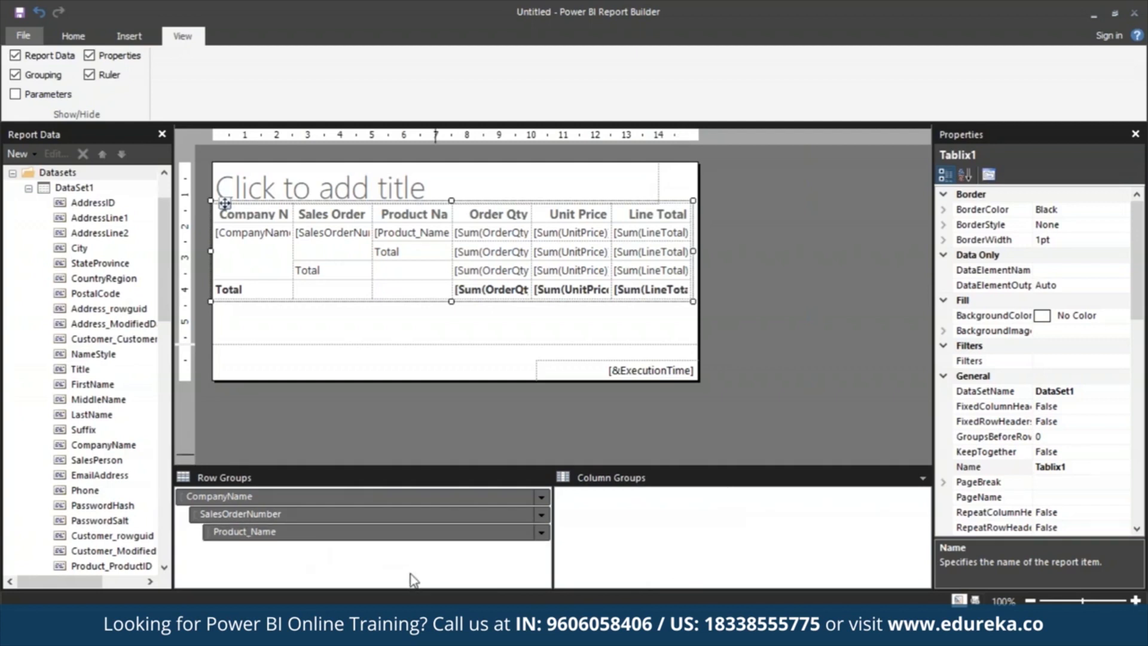
Step: Look over the SalesOrderNumber and Product_Name row groups and the column groups area
click(417, 515)
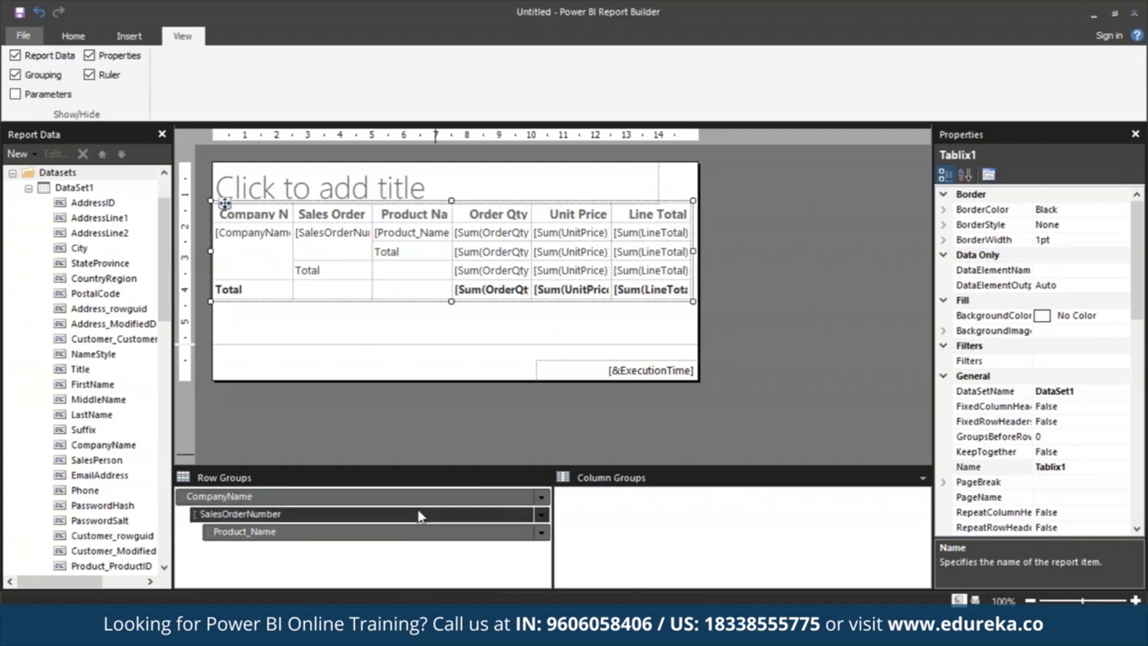
click(419, 534)
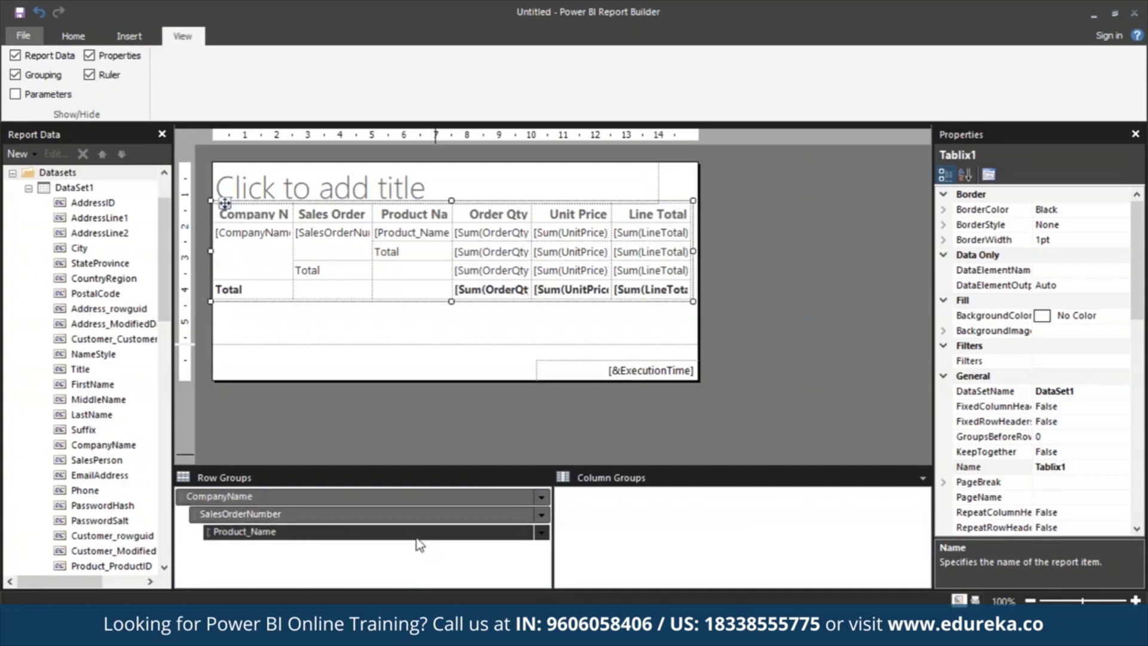
click(772, 537)
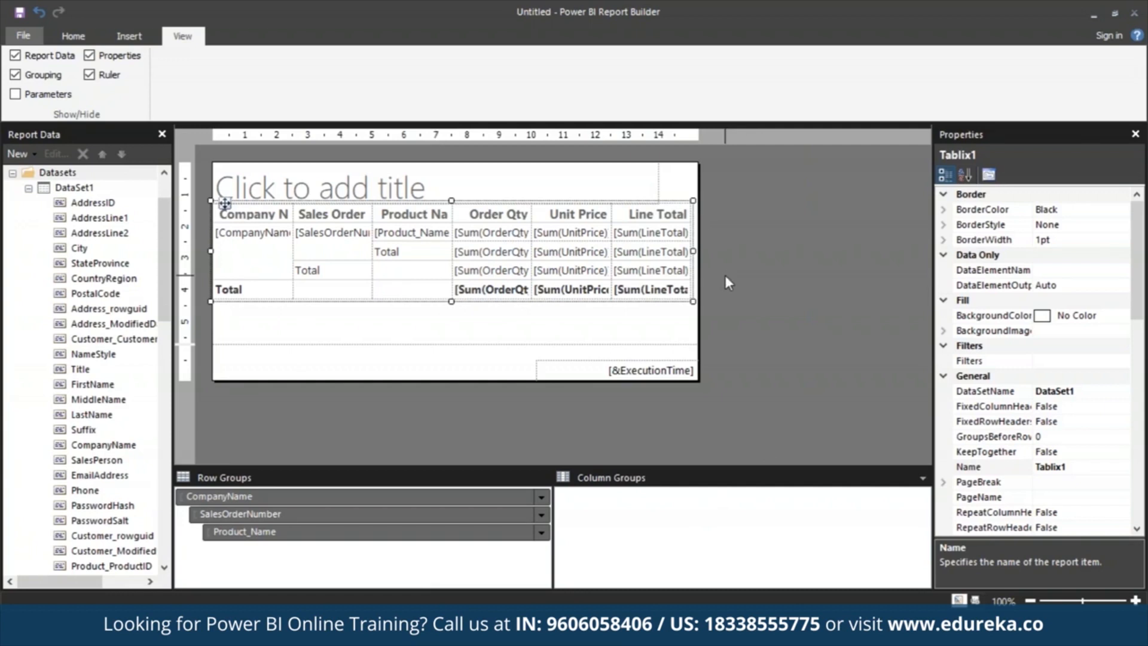
Step: Run the report, check its pages in print layout and return to the design view
click(85, 44)
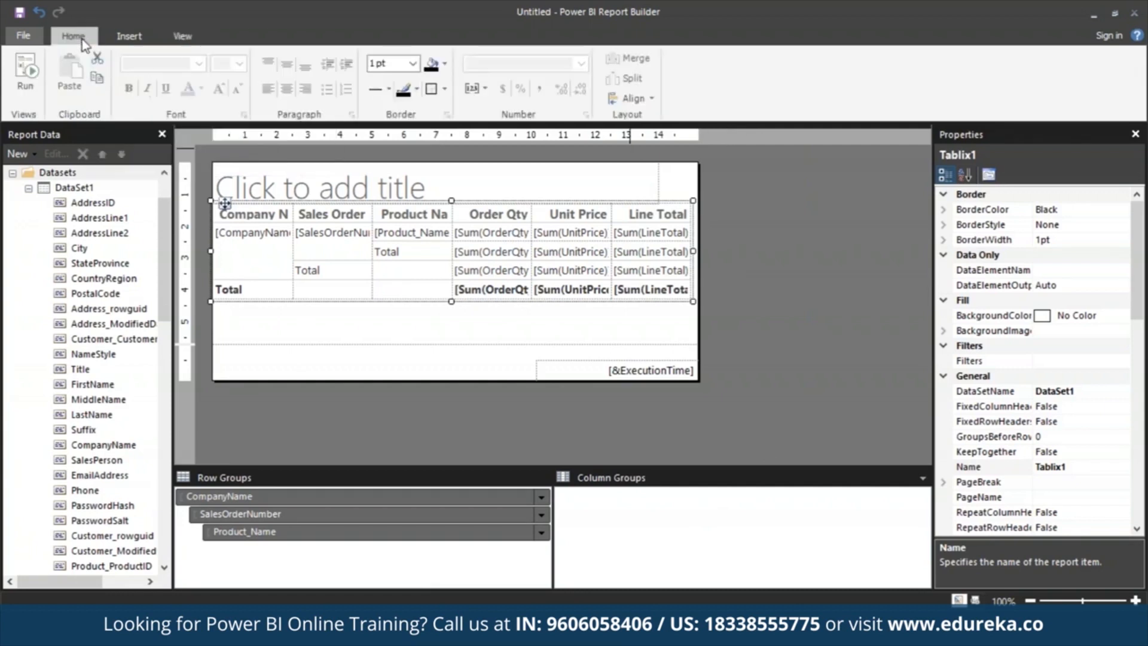
click(29, 86)
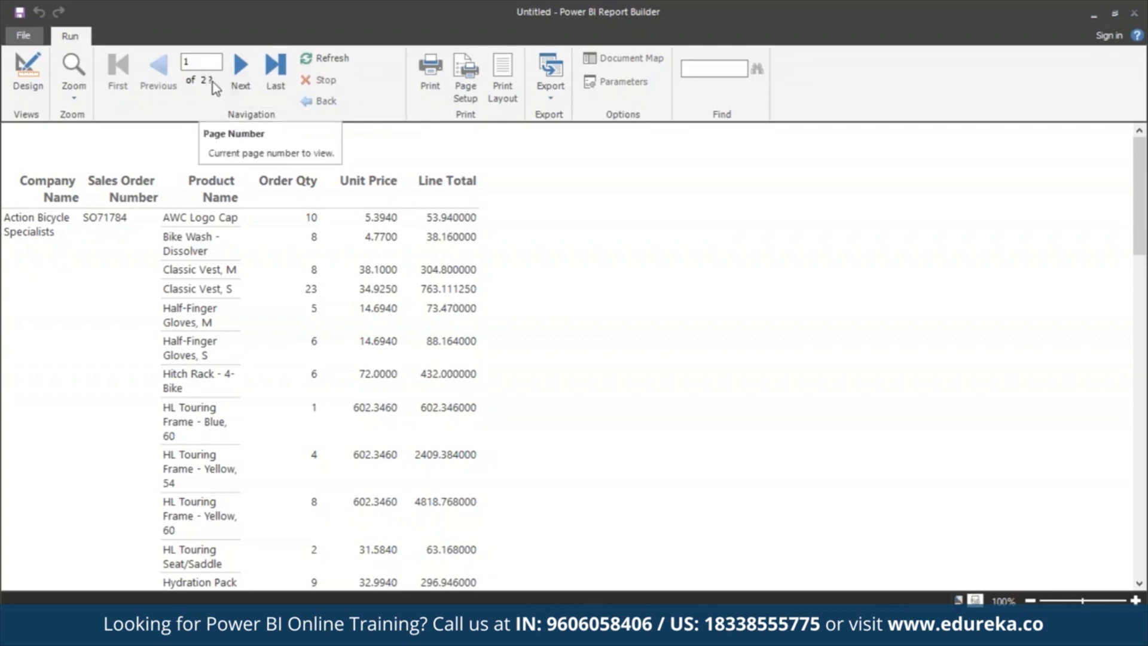
click(508, 77)
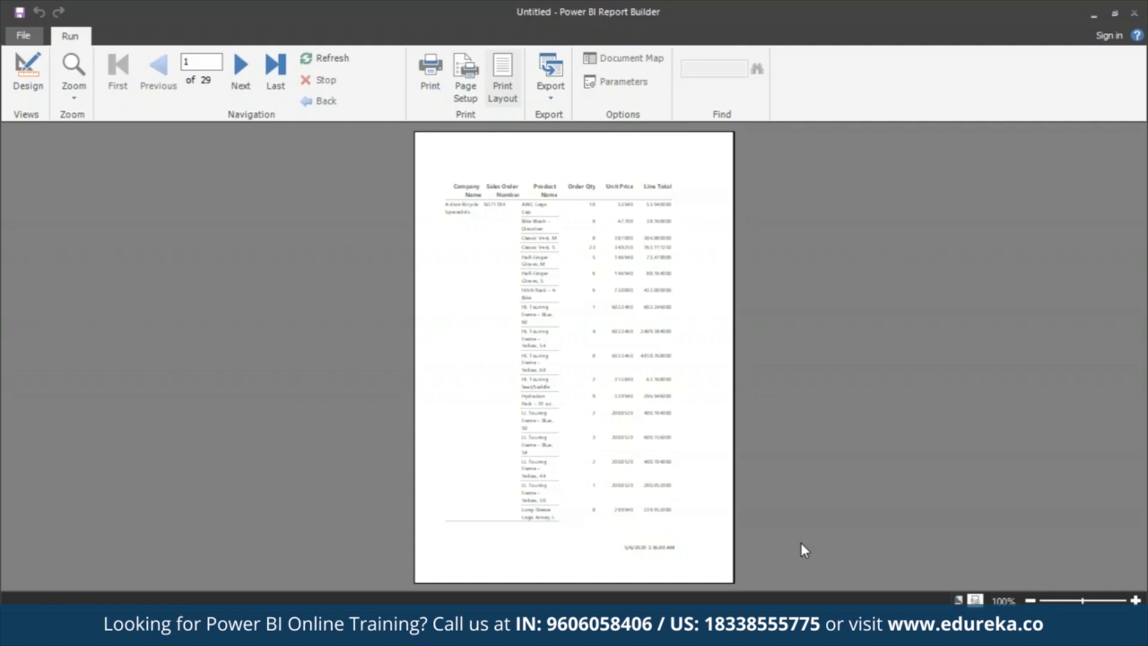
click(38, 80)
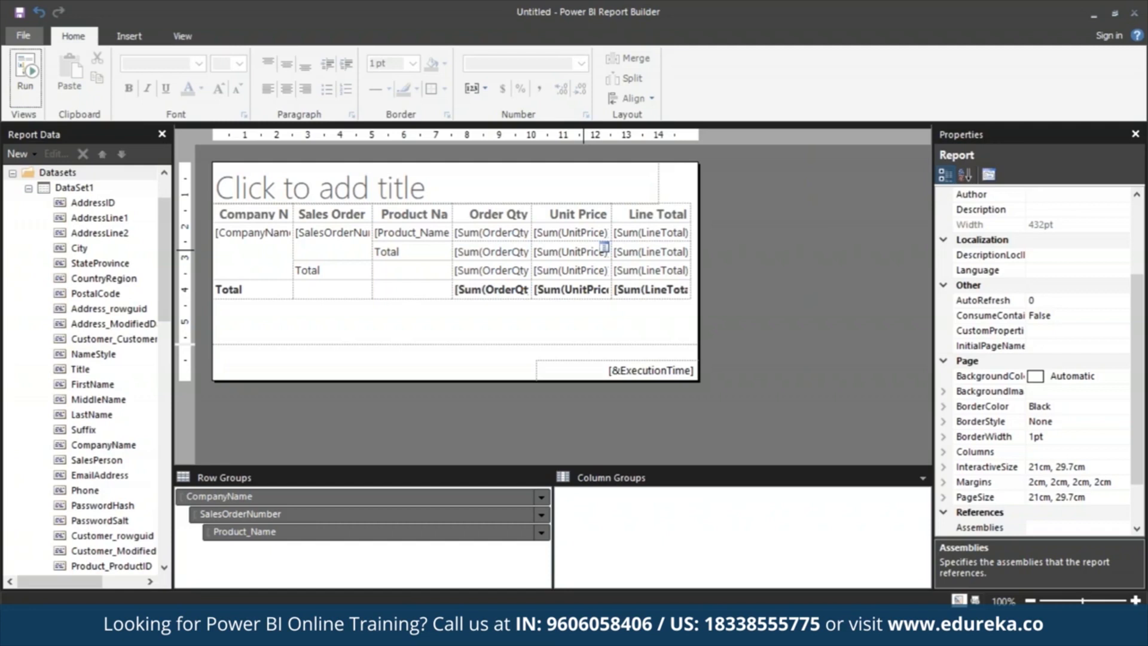
Step: Widen the report design area to about 517.5 pt and extend its footer slightly downward
drag(698, 269, 795, 269)
mouse_move(254, 378)
mouse_down()
mouse_move(249, 428)
mouse_move(246, 384)
mouse_up()
click(182, 36)
click(91, 76)
click(91, 75)
click(27, 37)
click(268, 28)
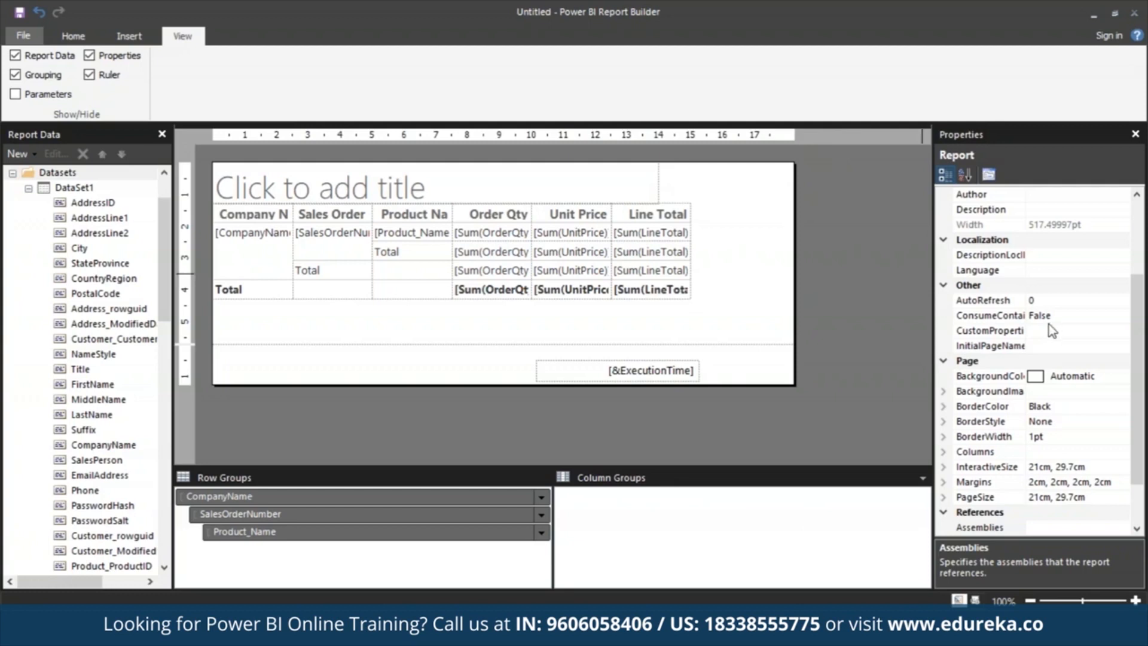
Step: Set the report's left and right page margins to 1.9 cm each
click(943, 482)
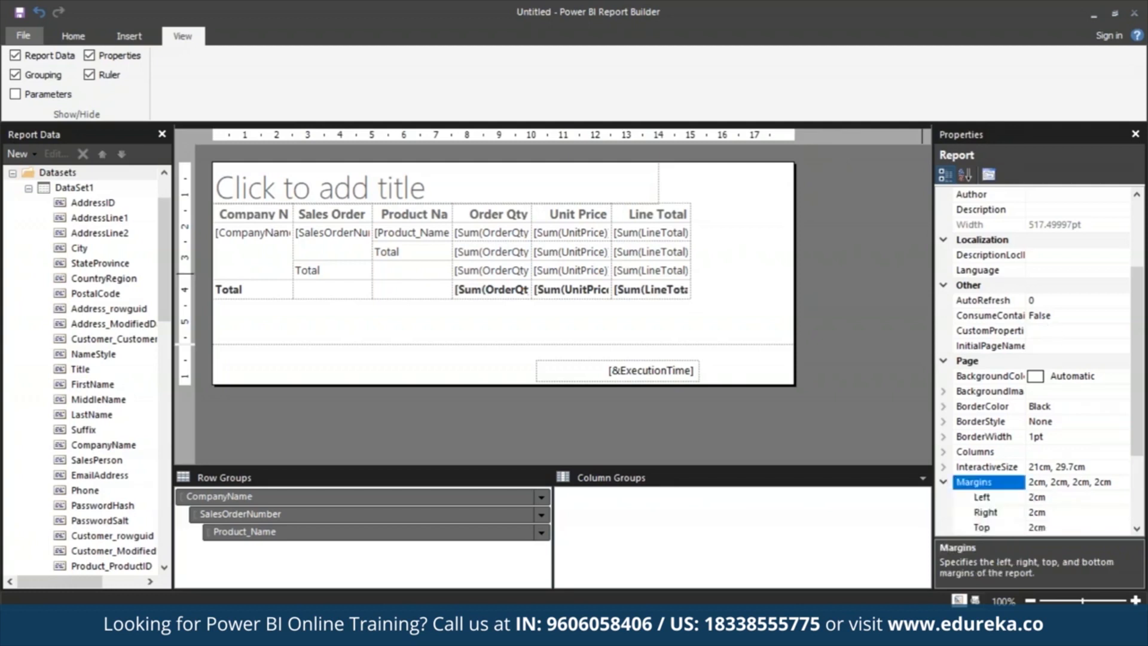
drag(1045, 497, 1019, 498)
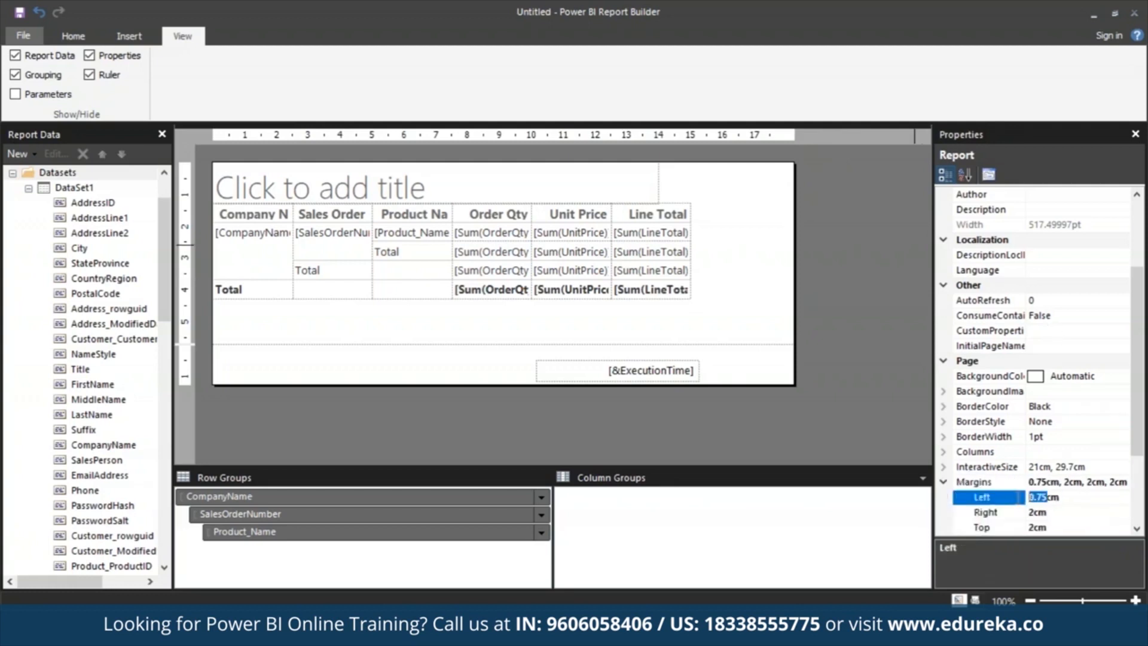
text(1.9)
click(1030, 513)
drag(1037, 512, 1024, 513)
text(1.9)
click(888, 408)
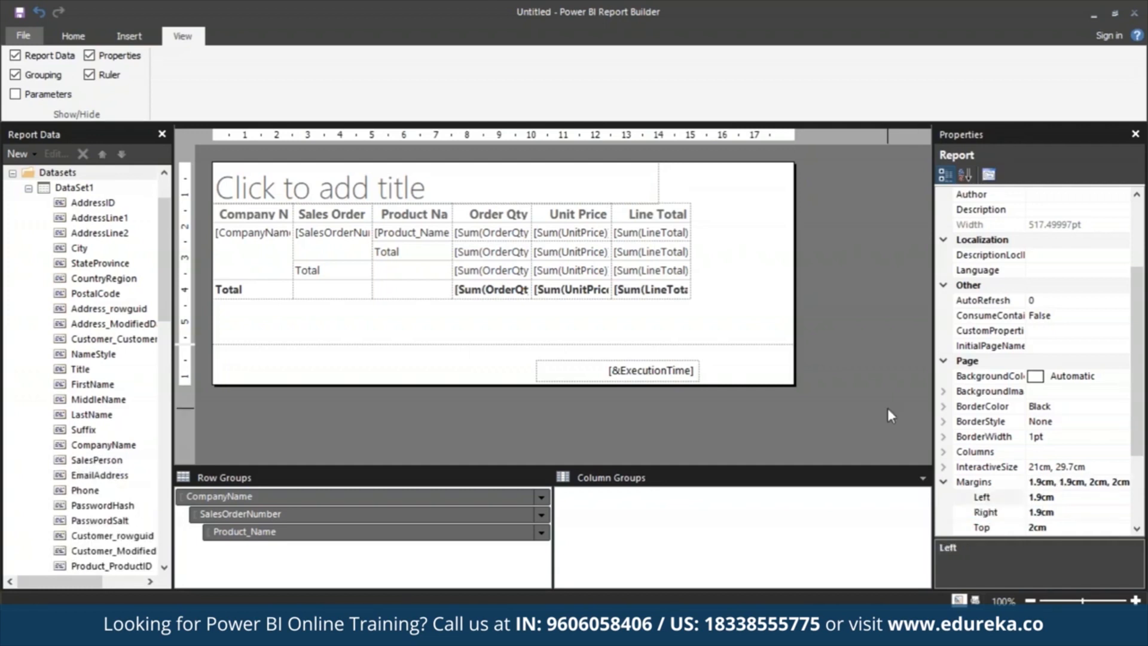
Step: Add the report title "Sales by Company"
click(326, 182)
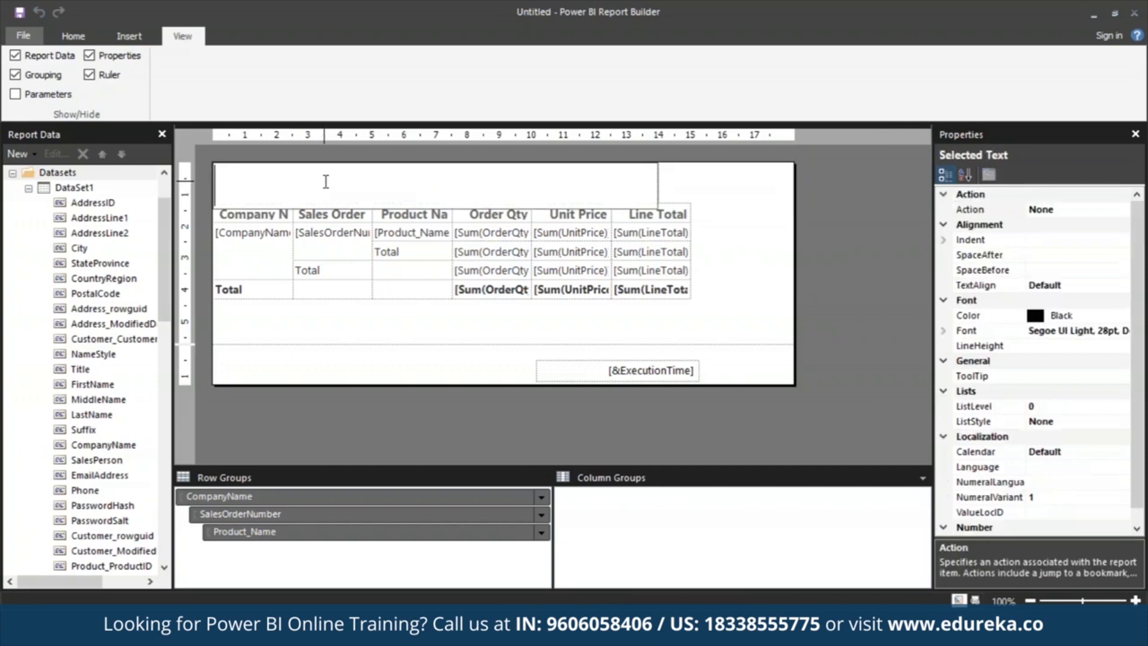
text(Sales by)
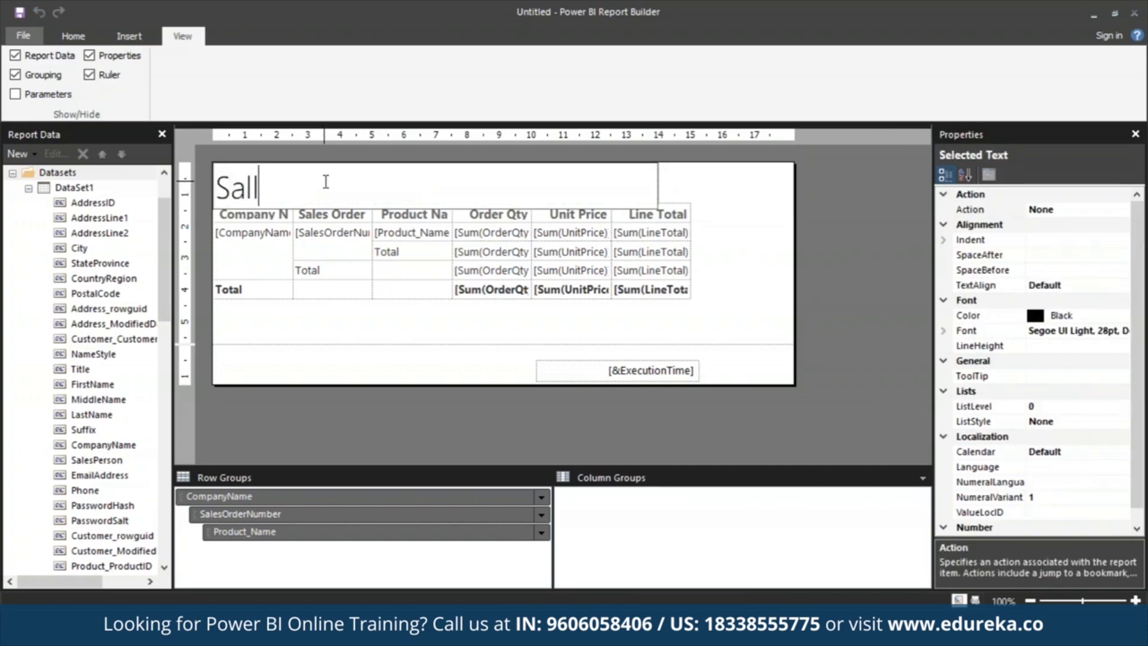
text( Company)
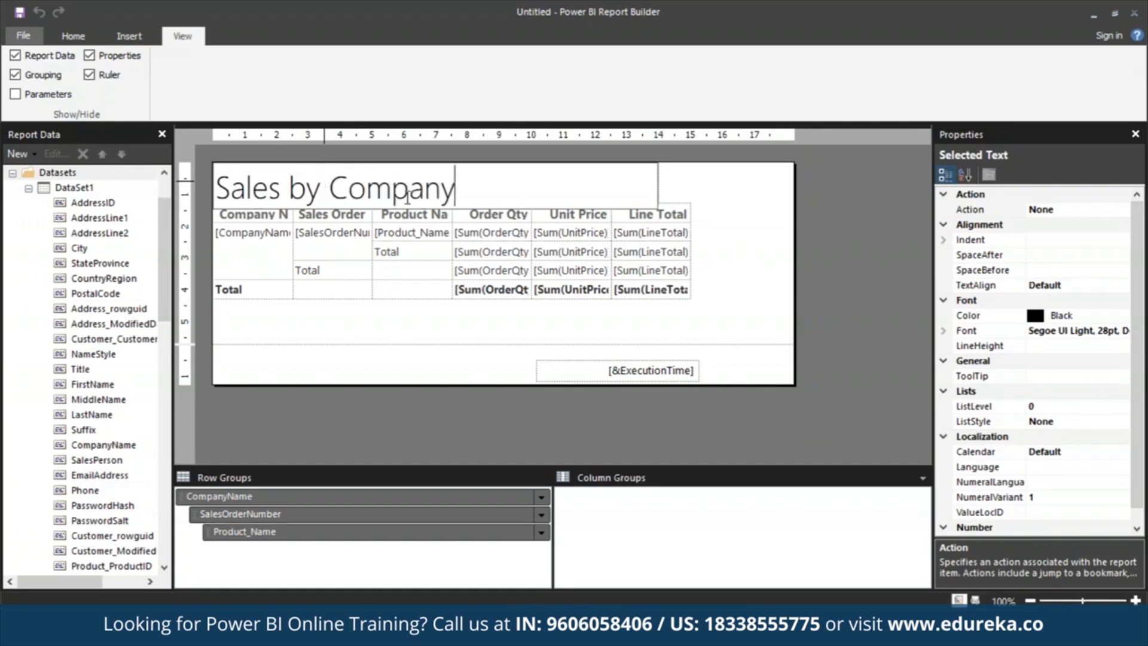
Step: Set the font color of the whole report title to Blue
key(ctrl+a)
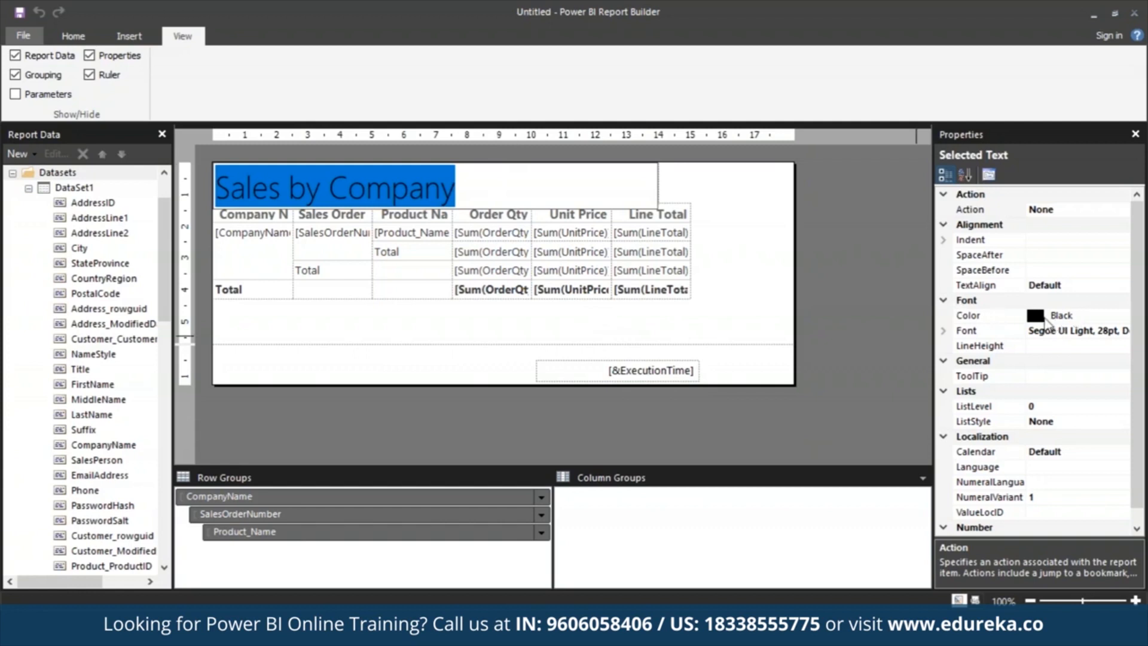
drag(1055, 316, 1075, 317)
key(BackSpace)
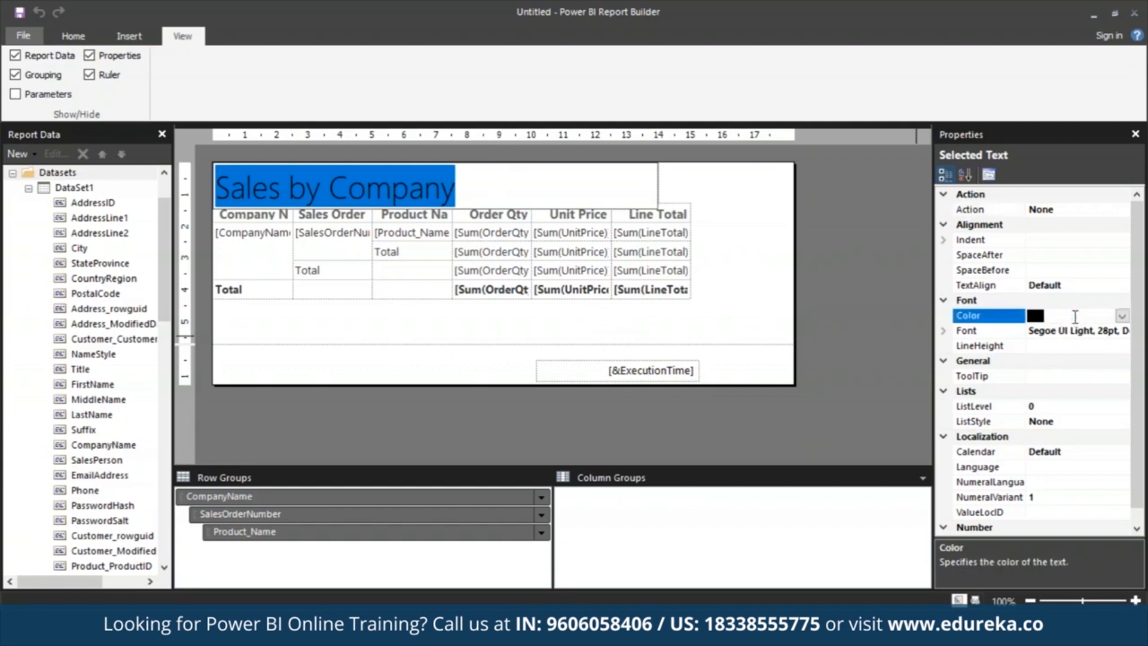
text(Blue)
click(877, 375)
click(516, 194)
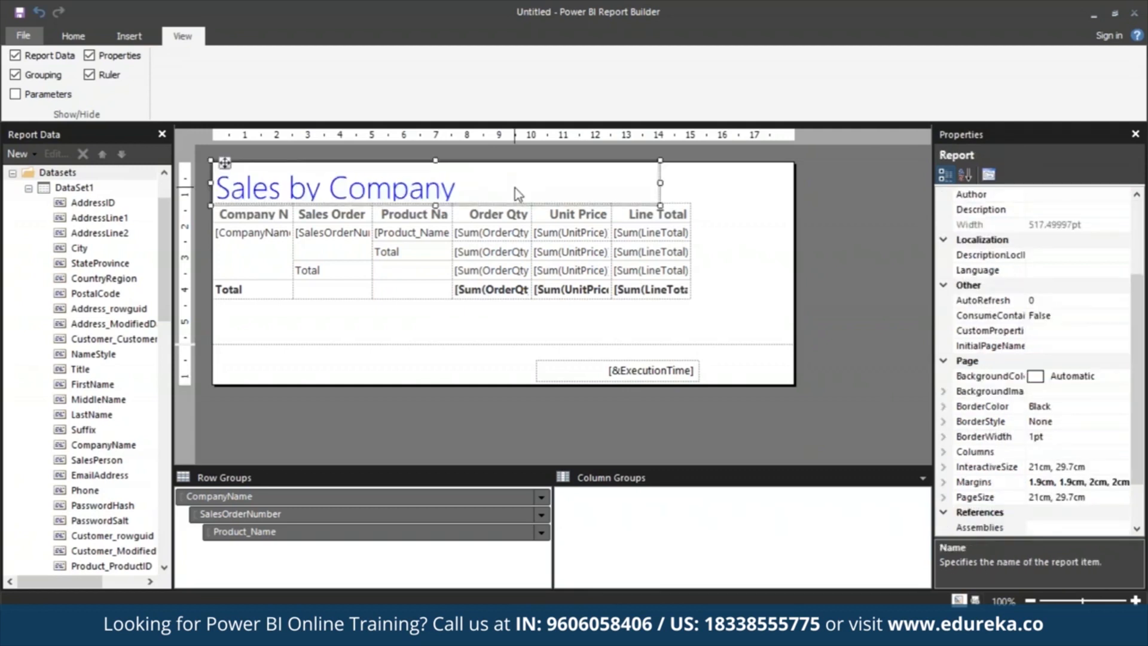
Step: Set the font color of the whole report title back to Black
triple_click(434, 189)
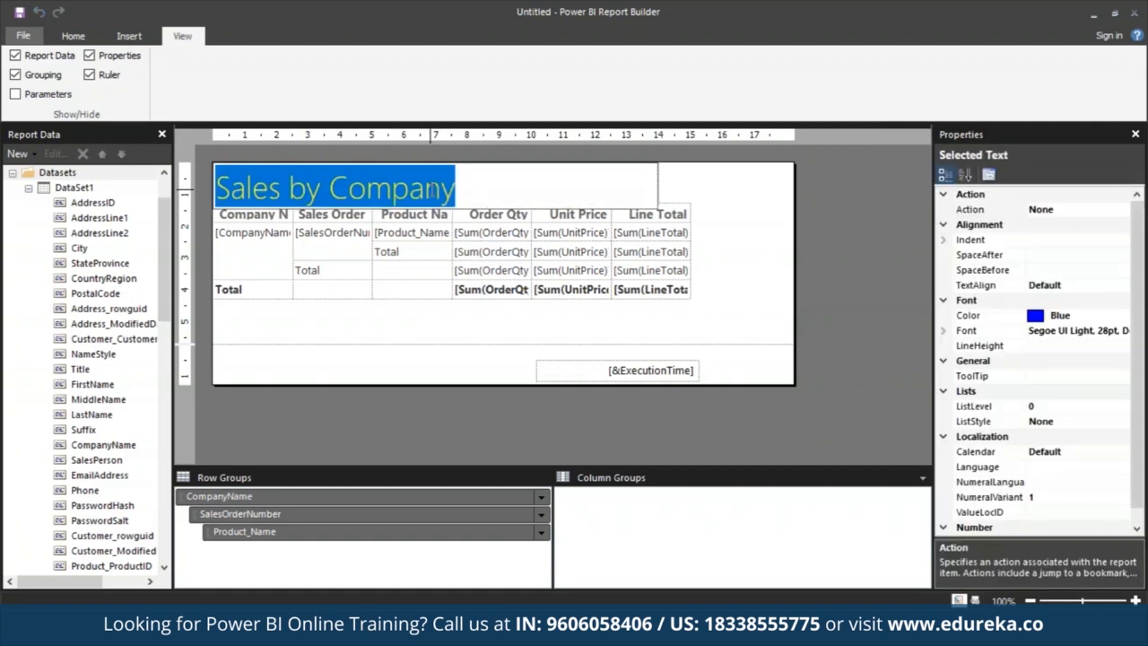
click(1056, 315)
drag(1051, 315, 1081, 319)
text(Black)
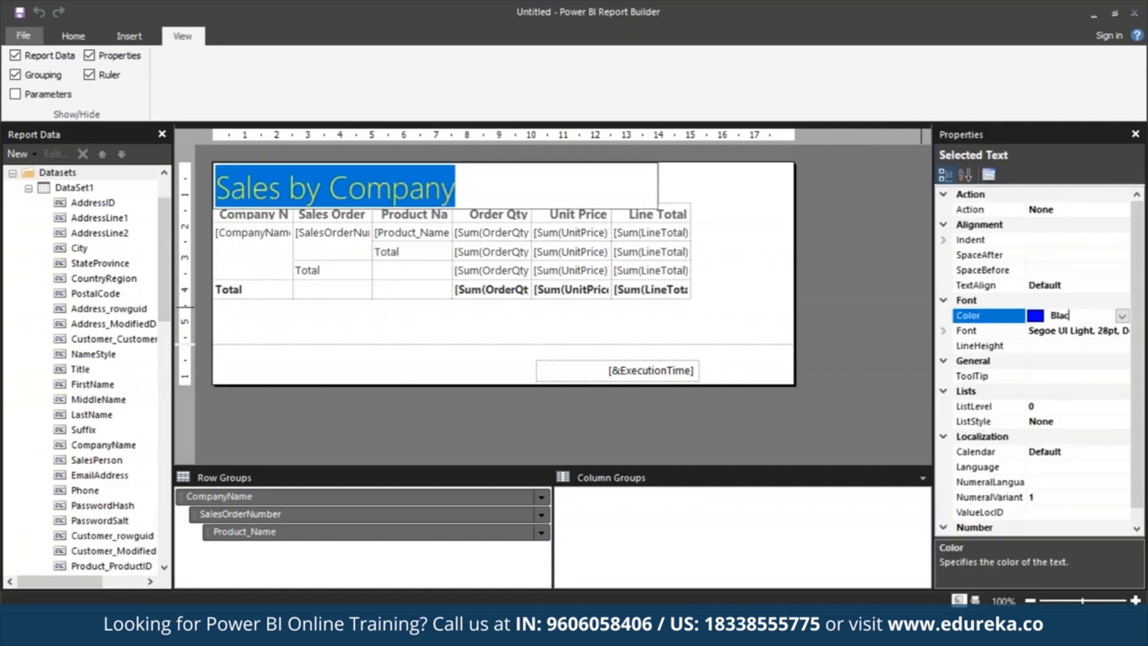
click(875, 333)
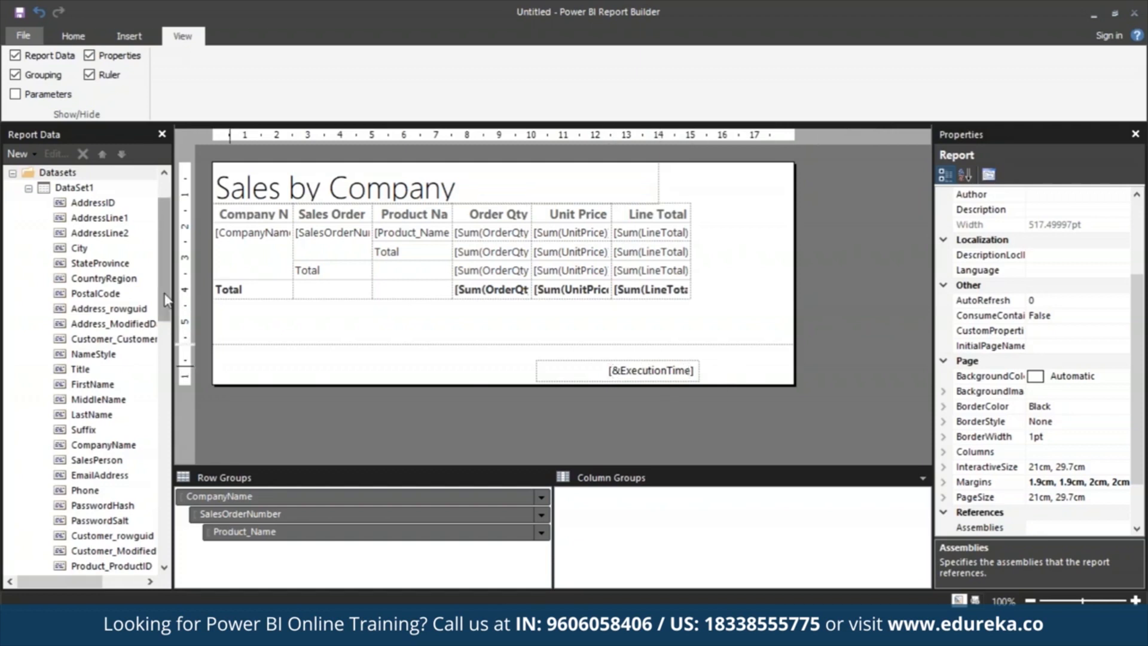
Step: Place the built-in Page Number field in the page footer beside the execution time and narrow its box
drag(166, 299, 158, 223)
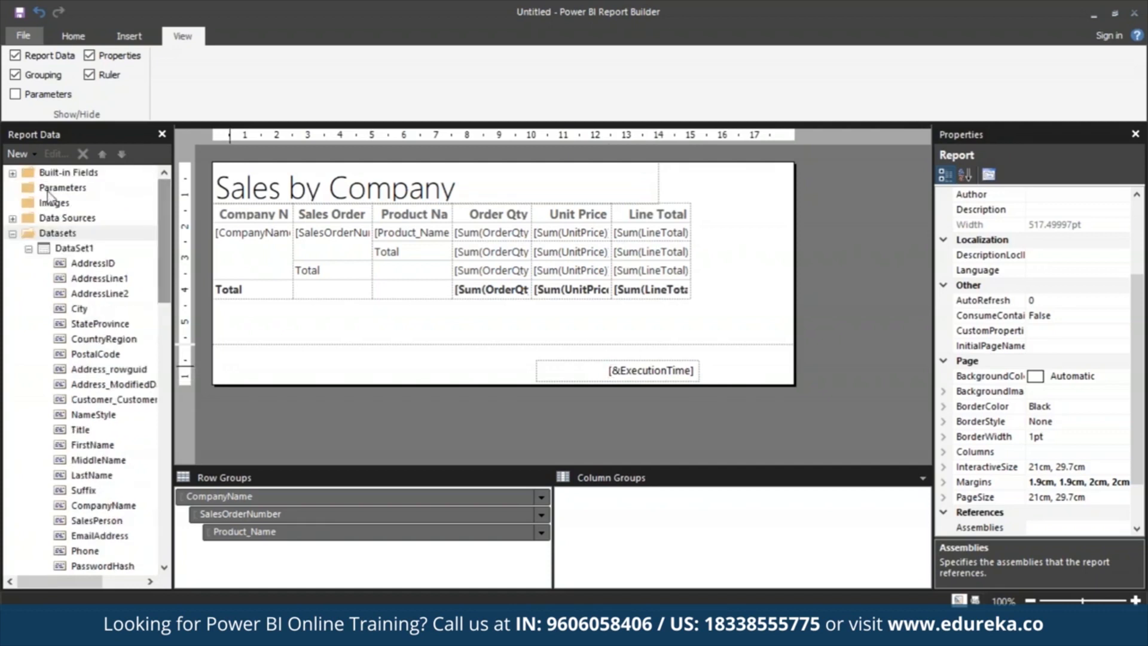
click(12, 173)
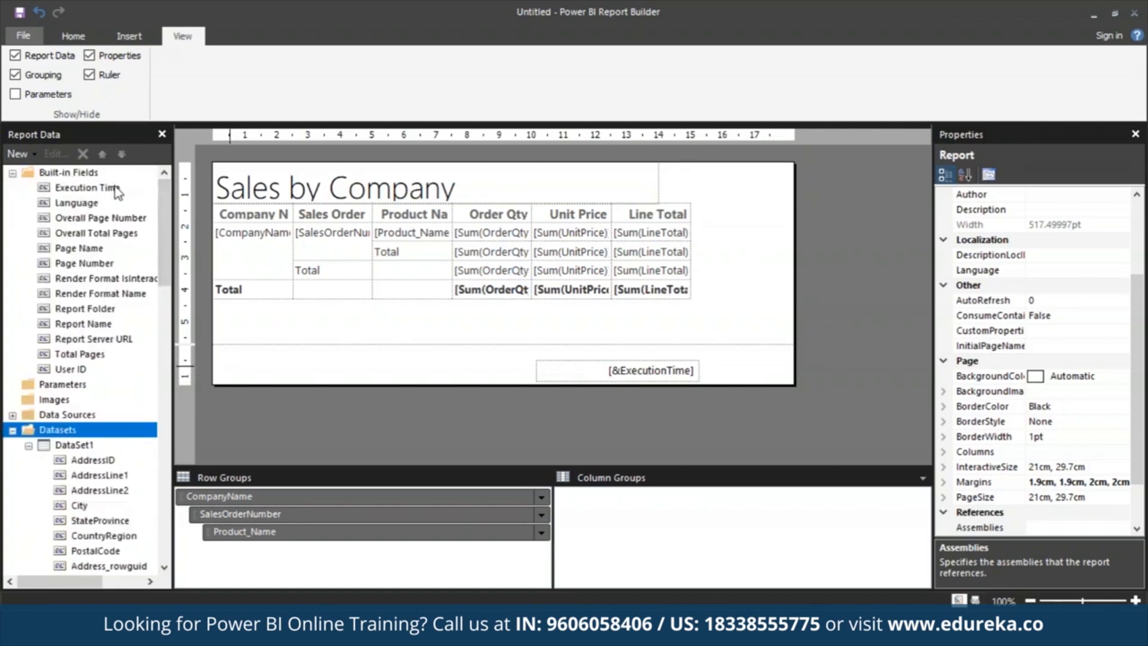
click(62, 266)
drag(61, 266, 493, 375)
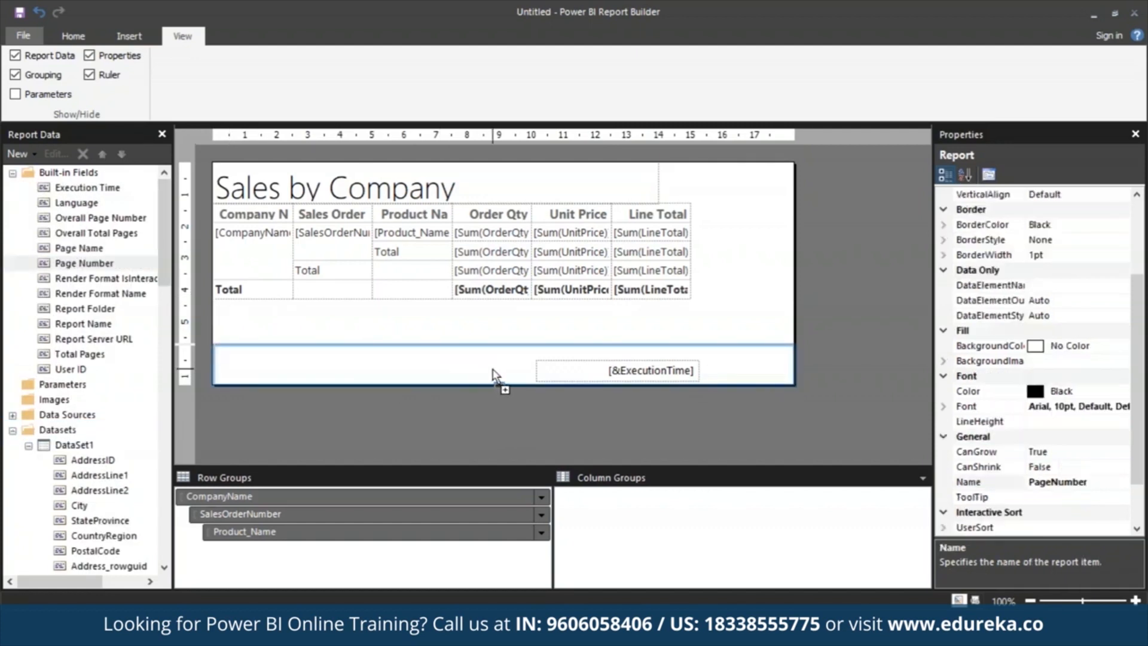
drag(505, 369, 467, 361)
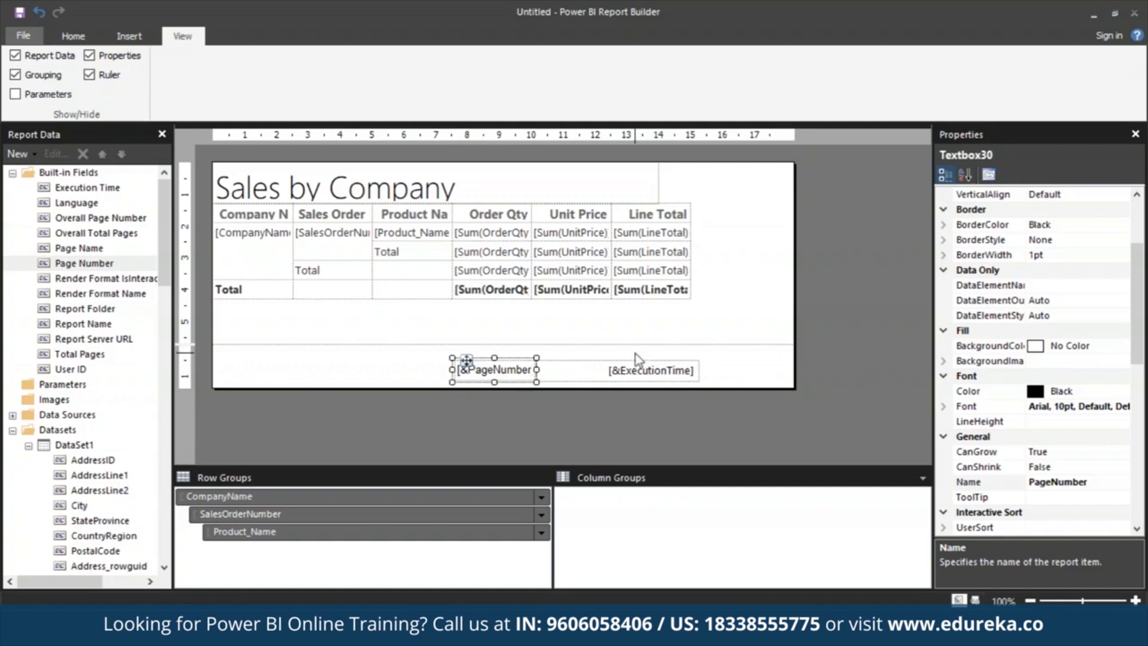
drag(536, 357, 490, 348)
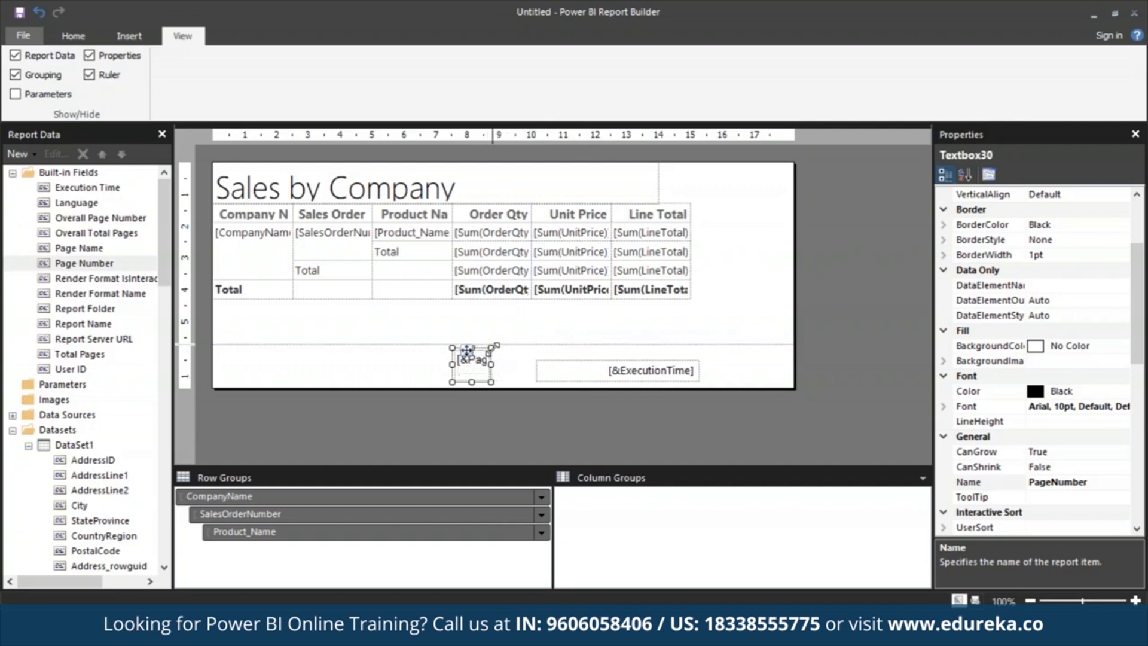
Step: Reposition the page number box near the 6 cm ruler mark in the footer and shrink it to about 1 cm wide
click(141, 36)
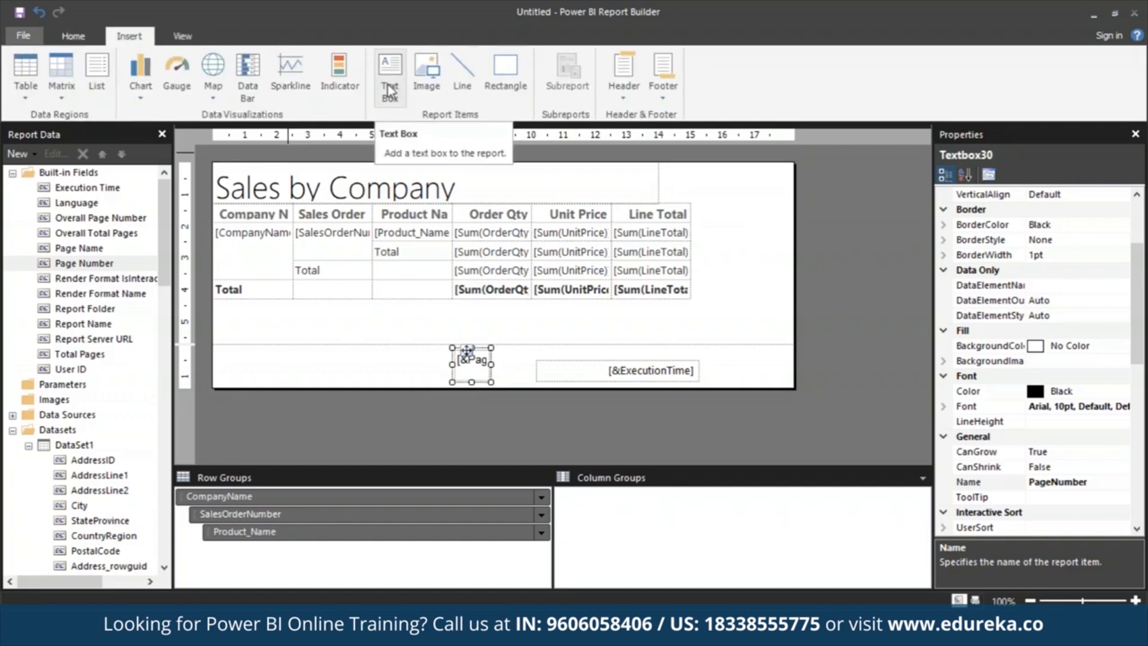
click(486, 363)
click(482, 360)
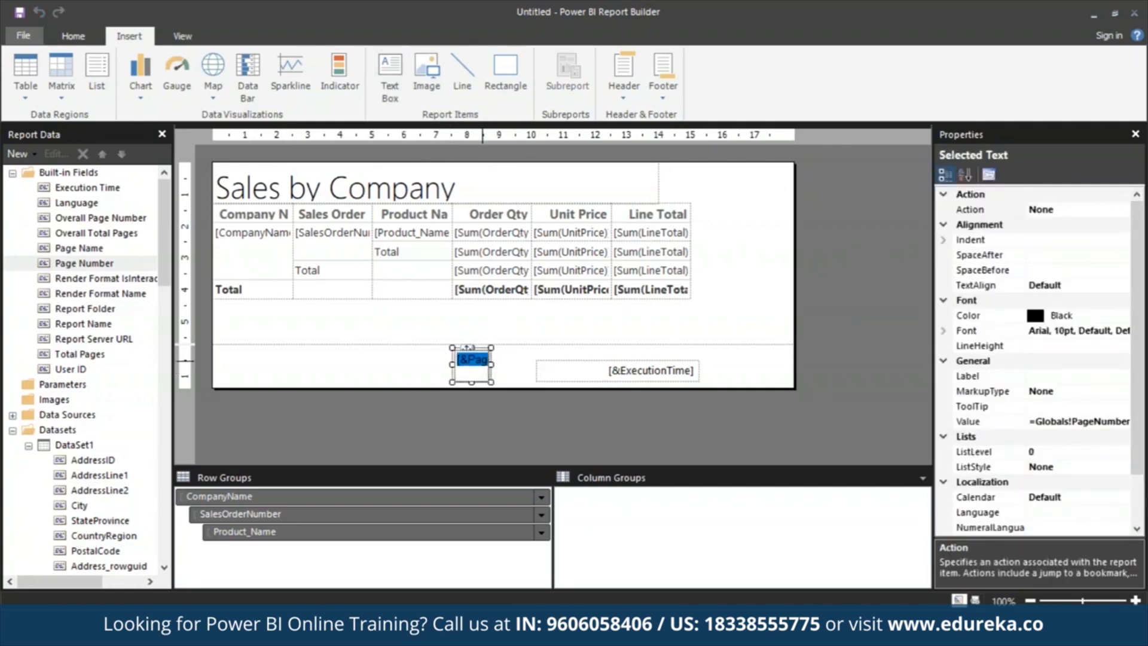
click(490, 406)
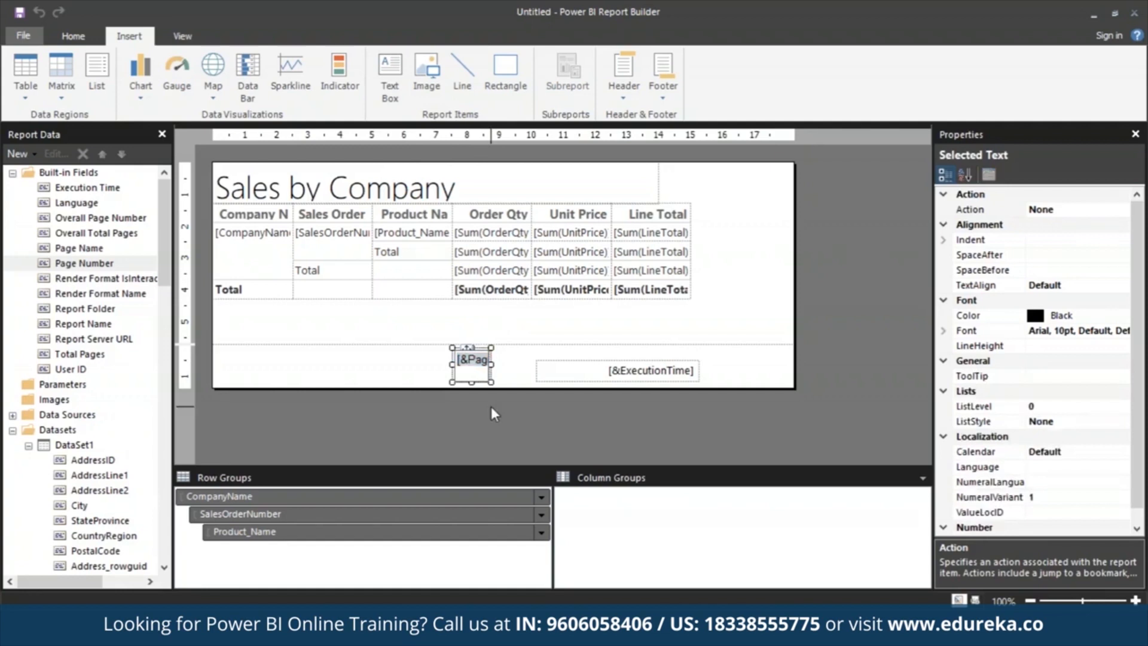
click(468, 347)
drag(468, 347, 602, 365)
drag(486, 366, 400, 366)
click(588, 361)
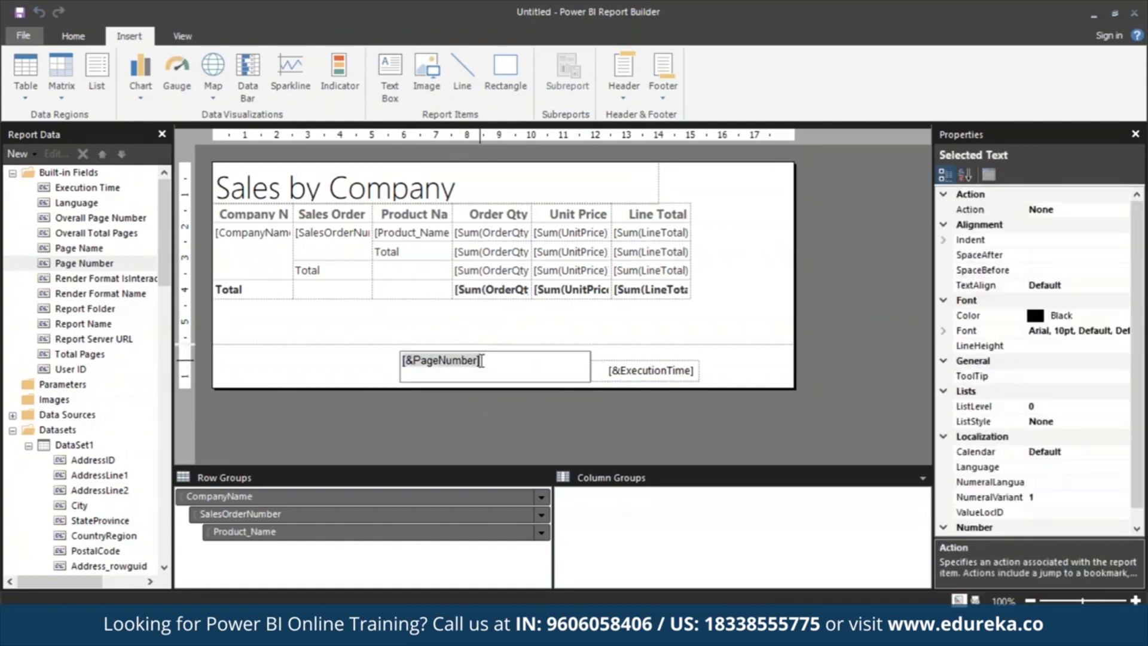
click(591, 360)
drag(591, 351, 427, 360)
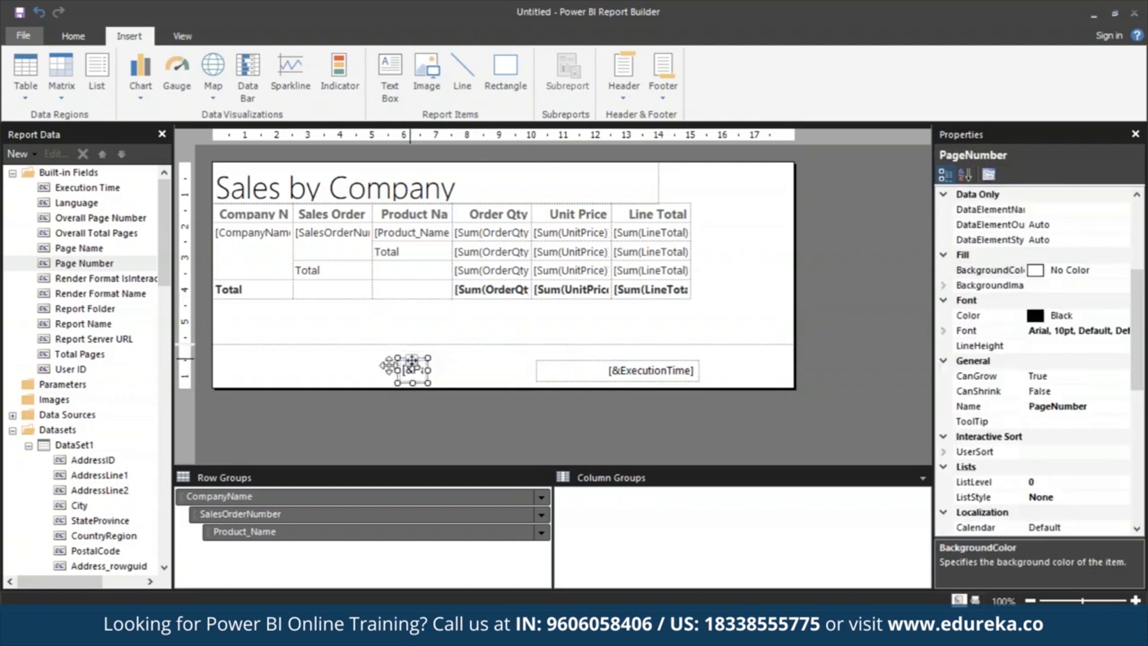
Step: Insert a small text box reading "of" in the footer directly after the page number box
click(354, 373)
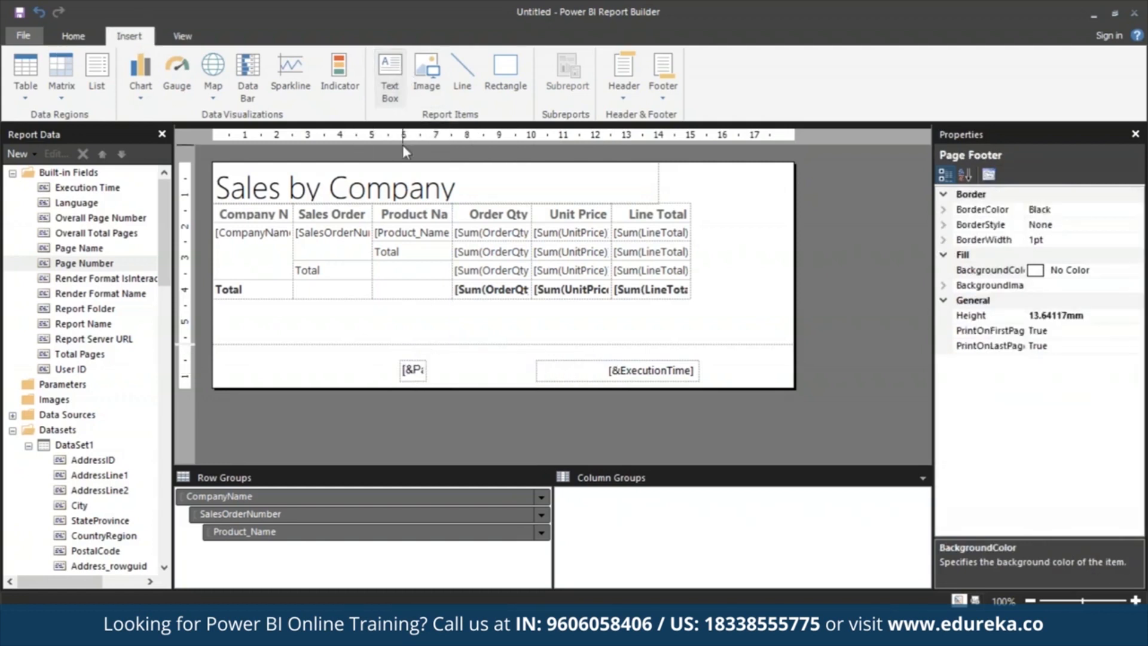
click(399, 95)
drag(428, 361, 452, 369)
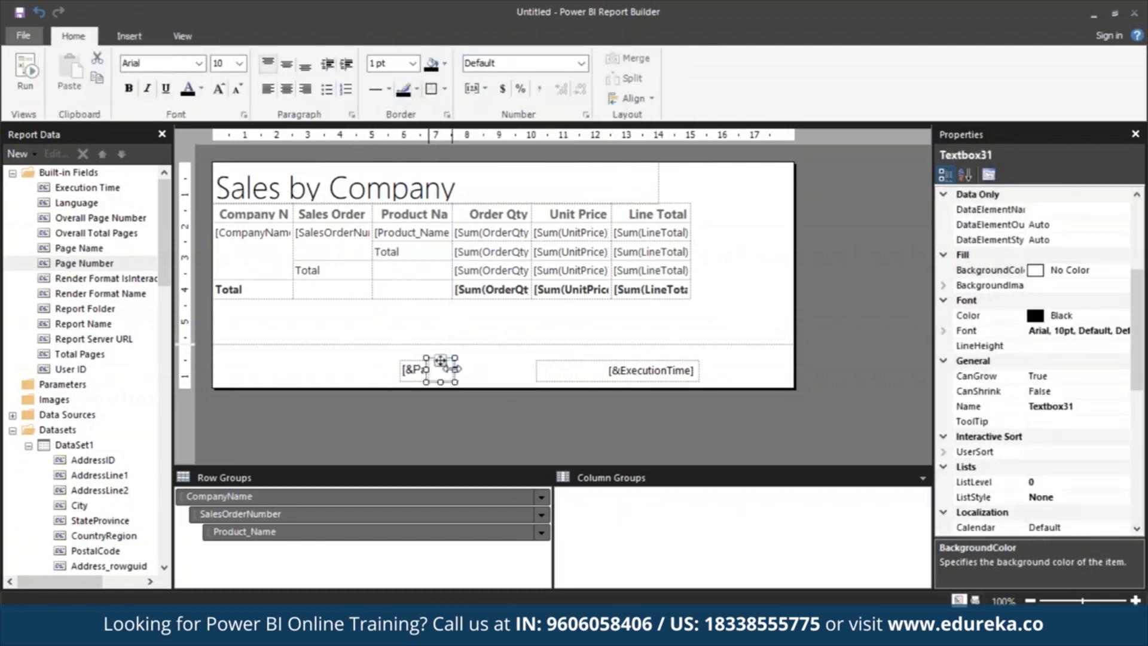
click(446, 378)
text(of)
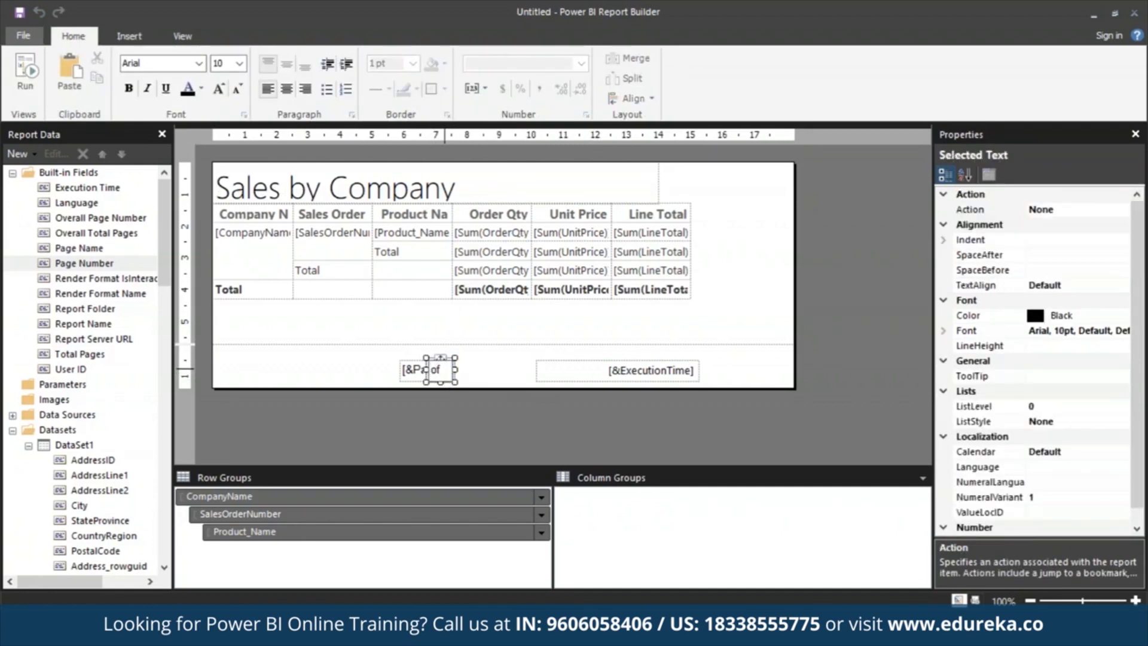
click(988, 285)
click(867, 293)
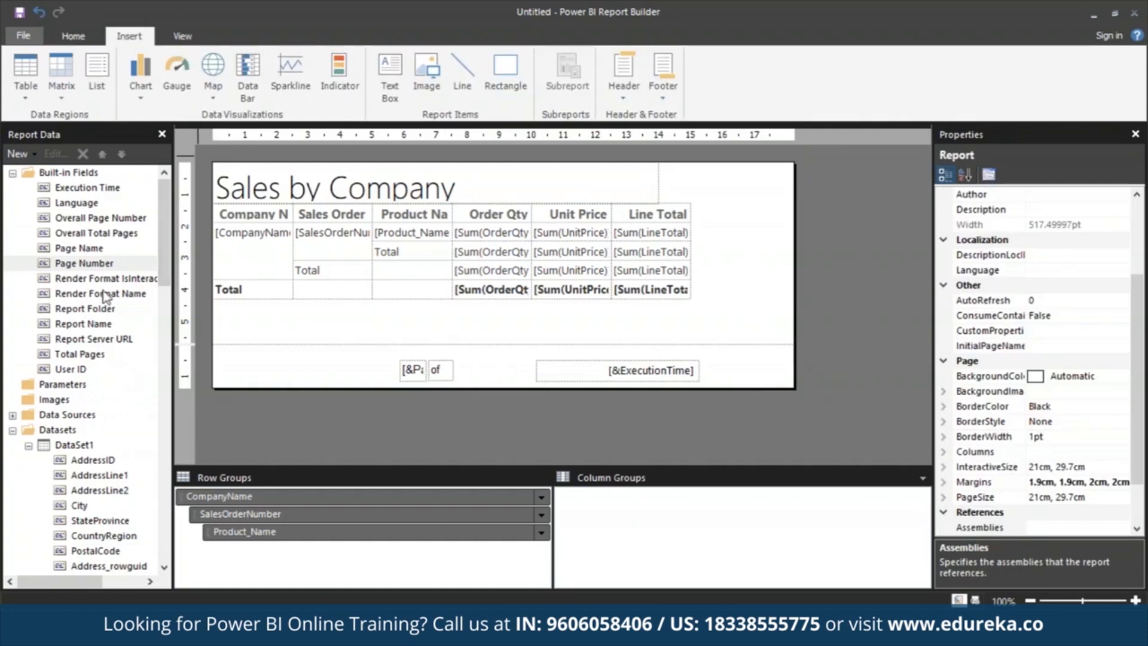
Step: Place the built-in Overall Total Pages field in the footer after the "of" text box and narrow its box
drag(90, 263, 454, 383)
drag(572, 381, 478, 377)
click(378, 351)
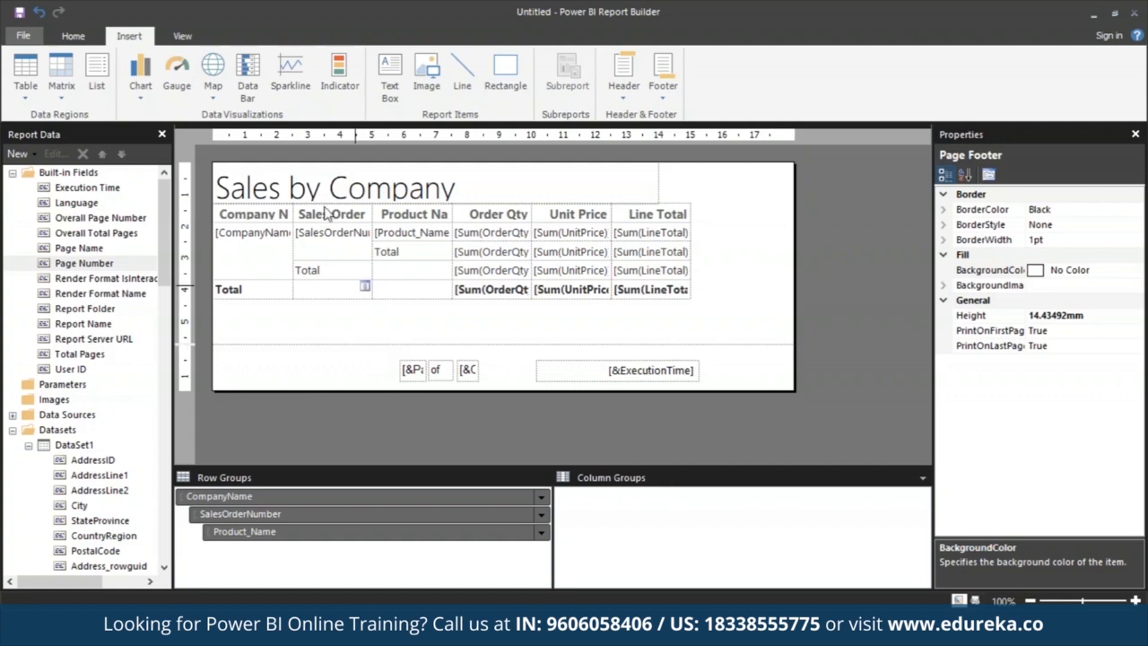
Step: Widen the table's Company Name column to about 4 cm and its Product Name column to about 3.3 cm
click(277, 210)
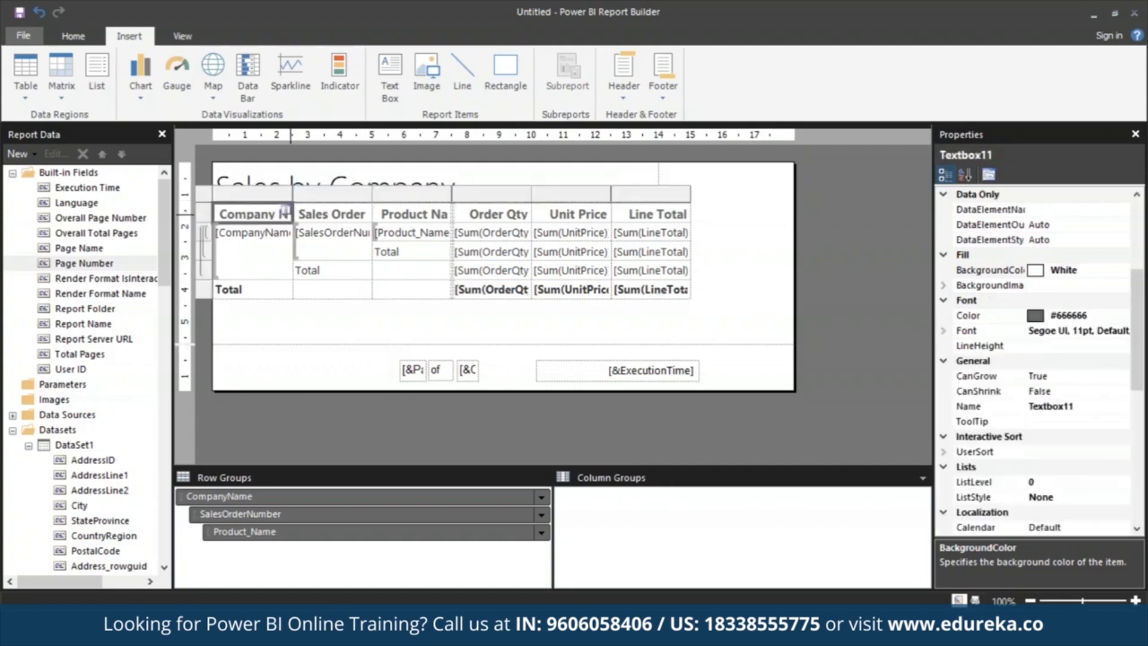
drag(292, 198, 338, 198)
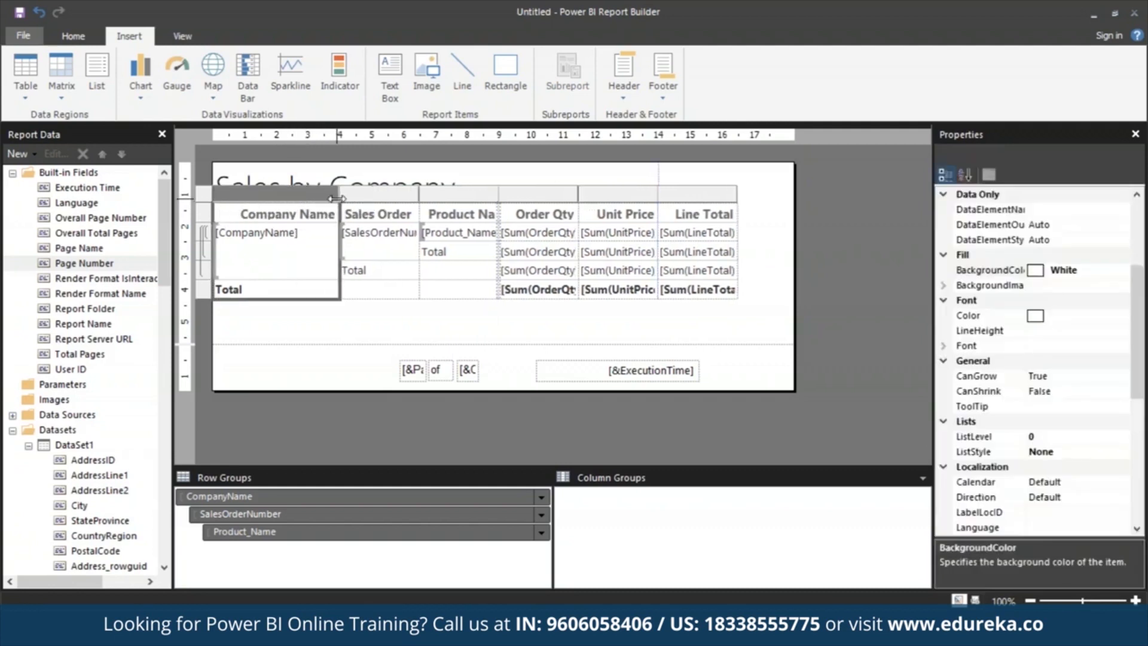
drag(498, 190, 525, 190)
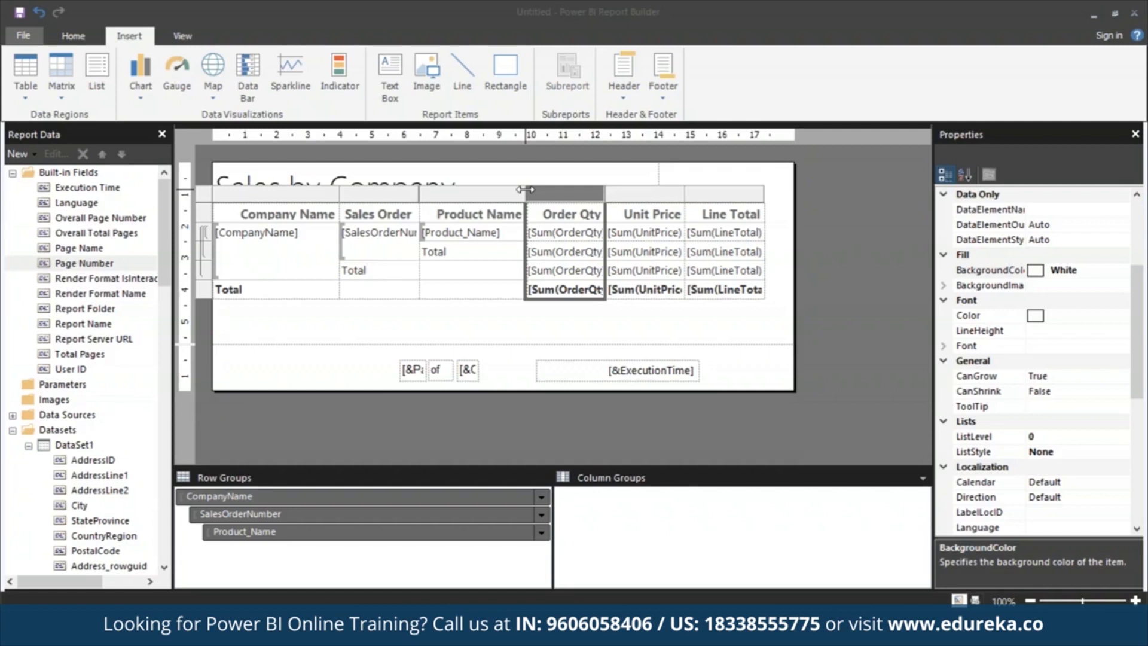
click(371, 375)
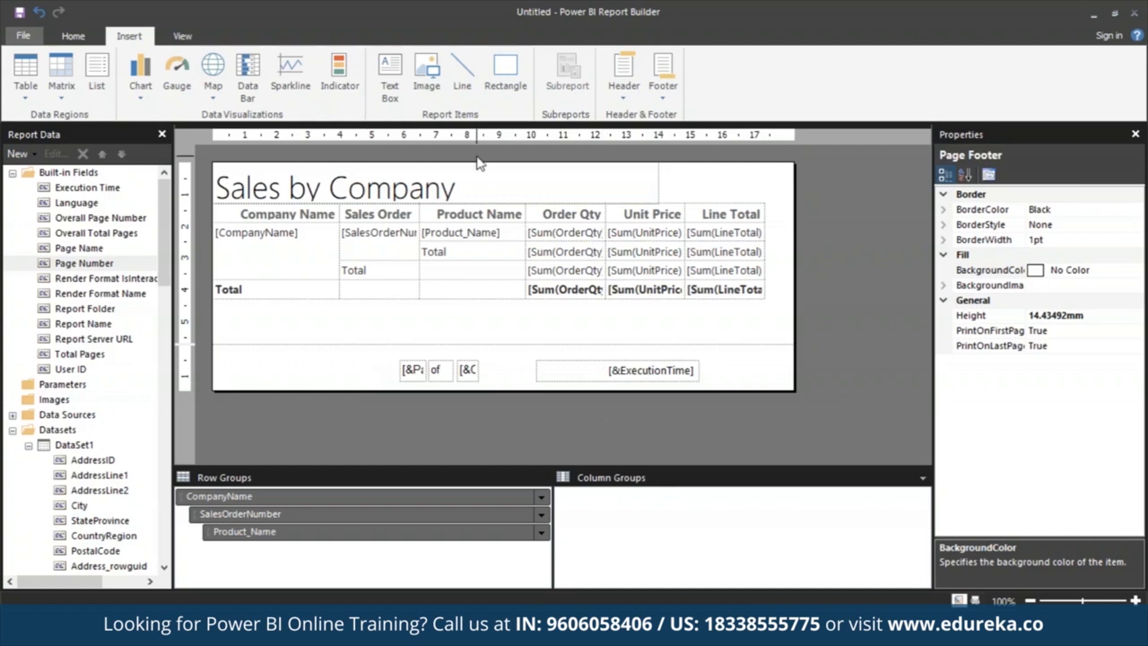
Step: Apply the Currency number format to all cells of the Order Qty, Unit Price and Line Total columns
click(599, 218)
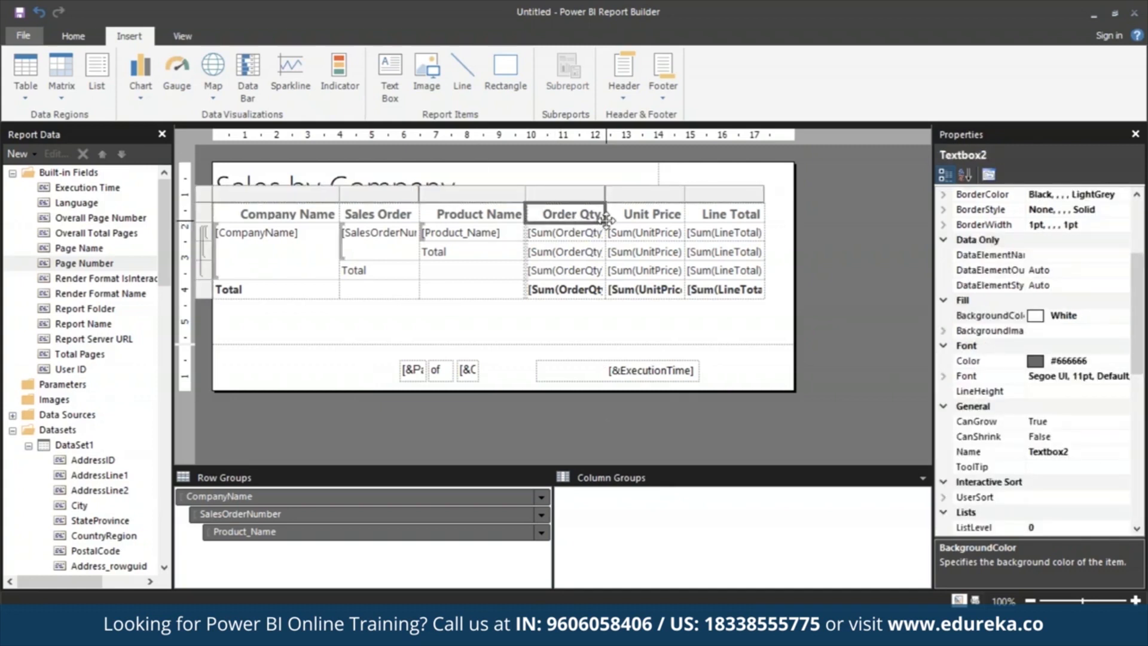
shift+click(722, 291)
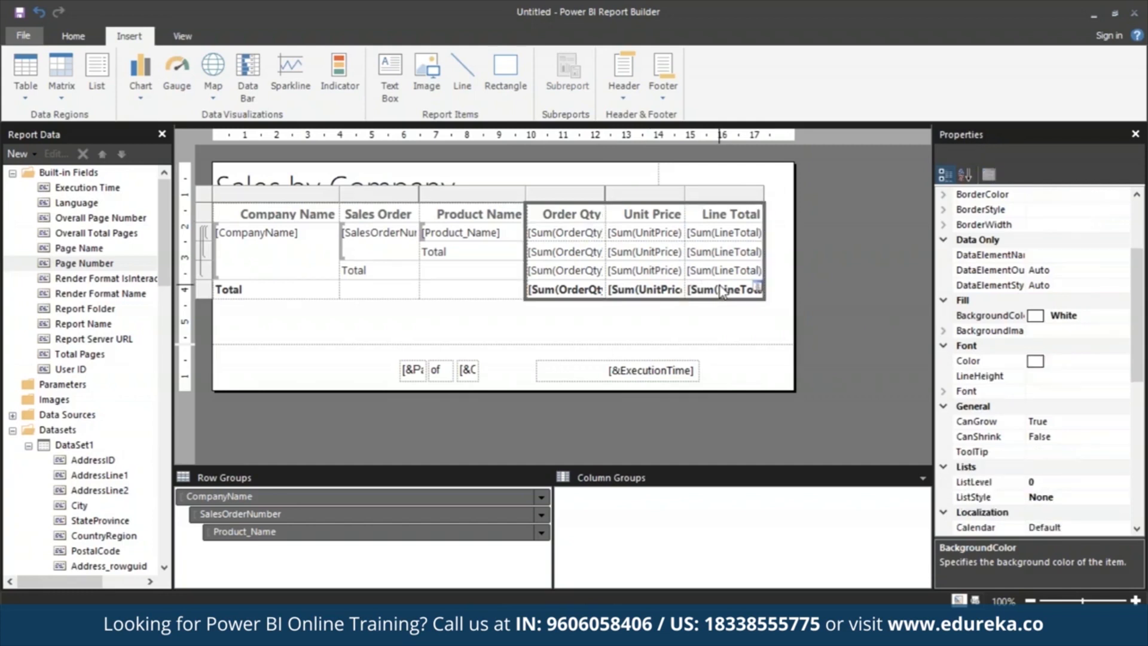
click(66, 37)
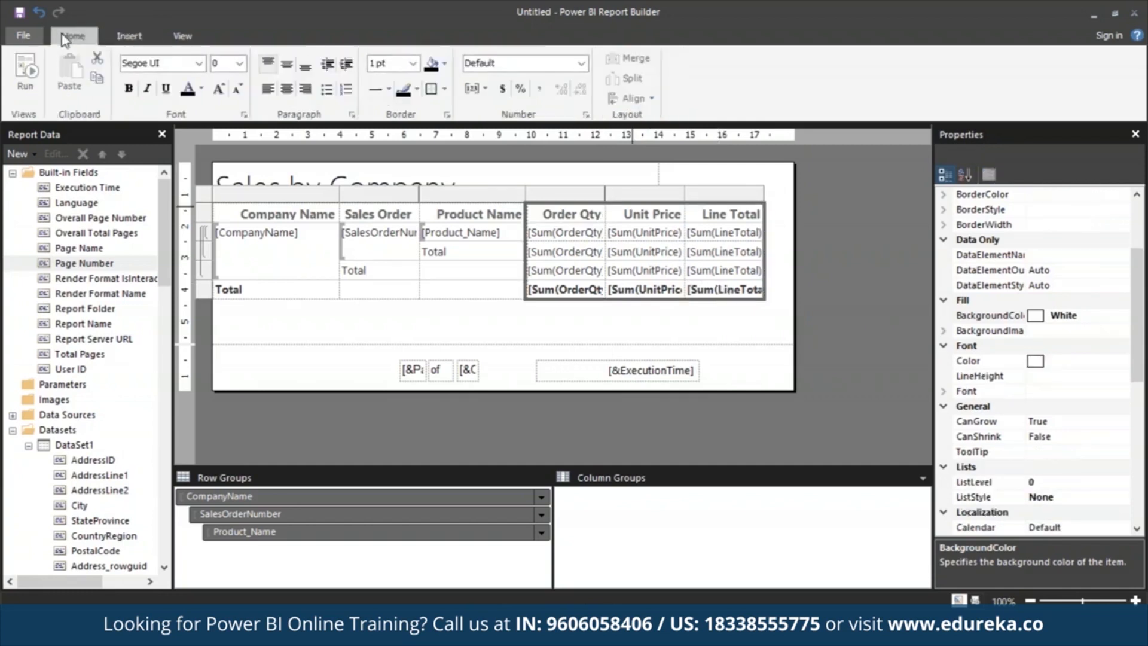
click(504, 90)
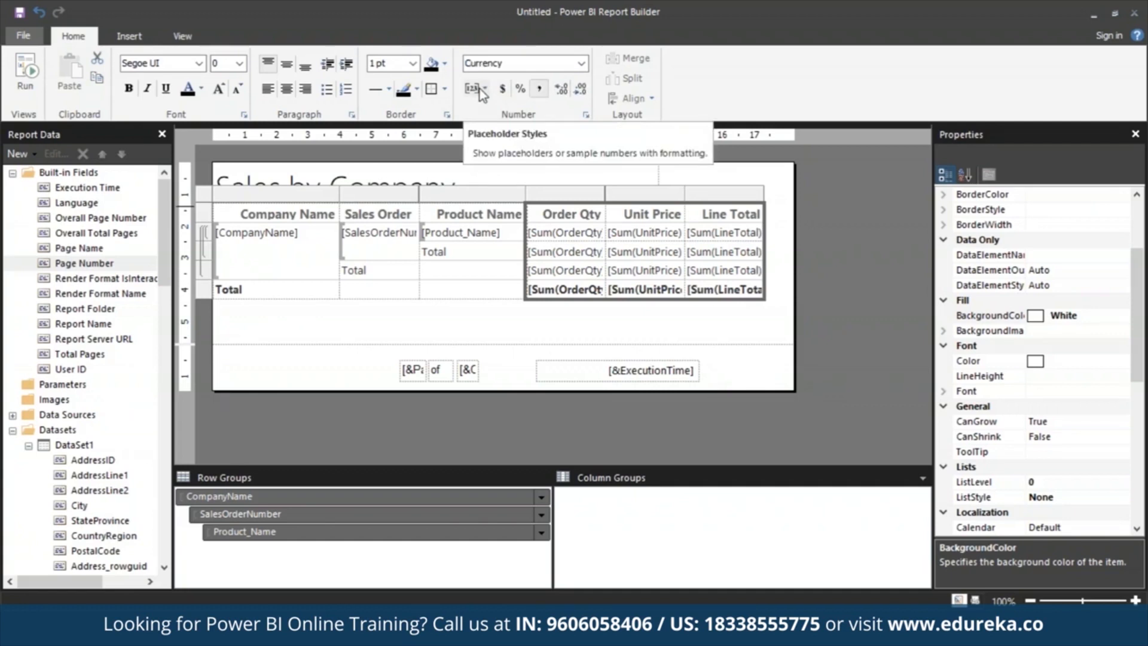
Step: Show sample values instead of placeholders in the Order Qty, Unit Price and Line Total cells
click(480, 89)
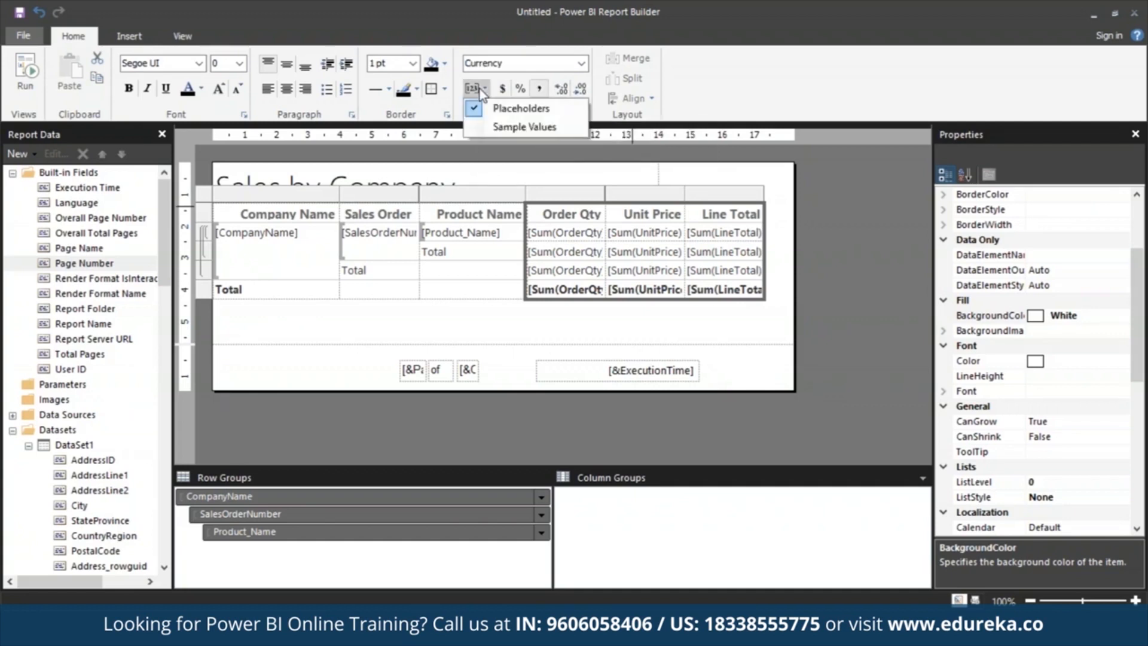
click(495, 124)
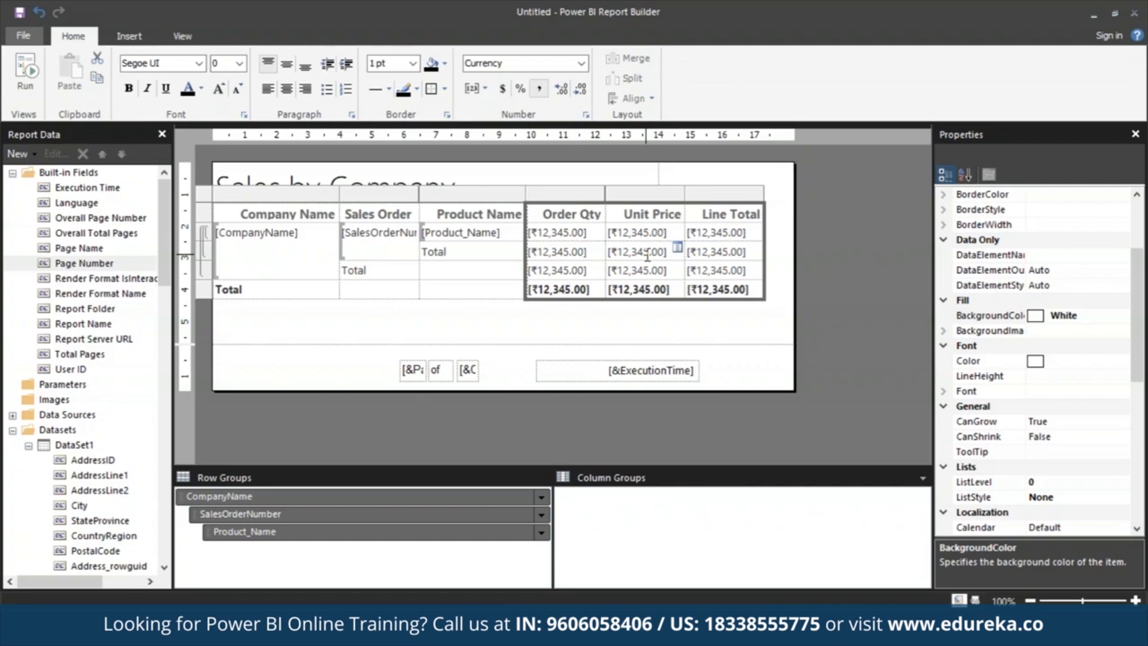
click(755, 322)
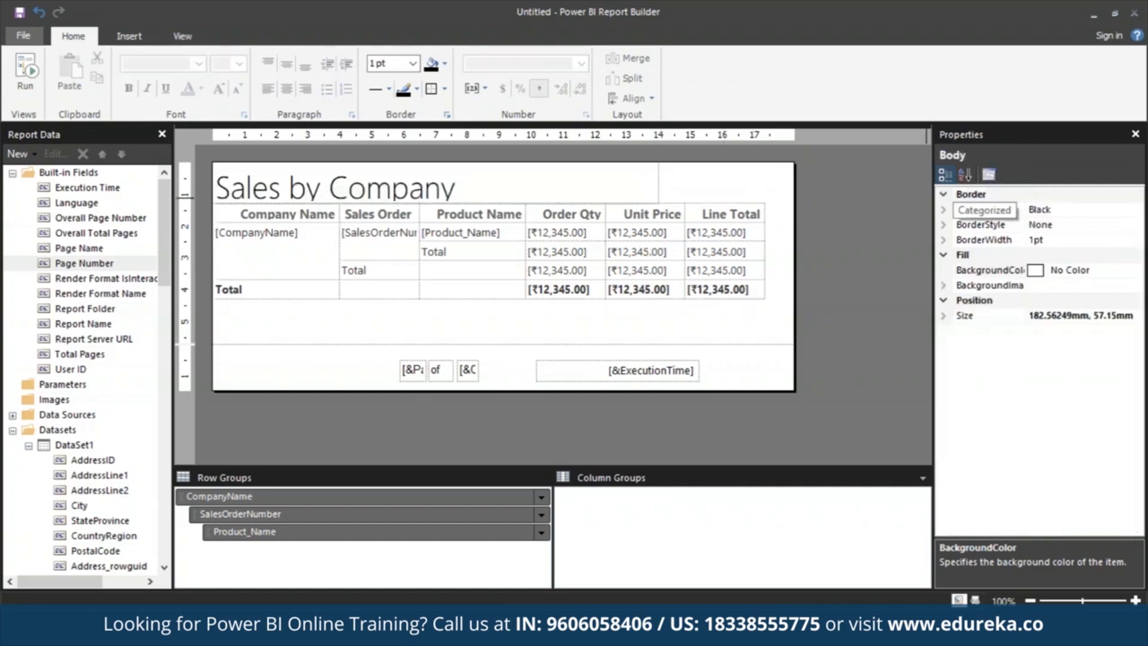
Step: Switch the row and column groups display to Advanced Mode so the static members are listed
click(182, 36)
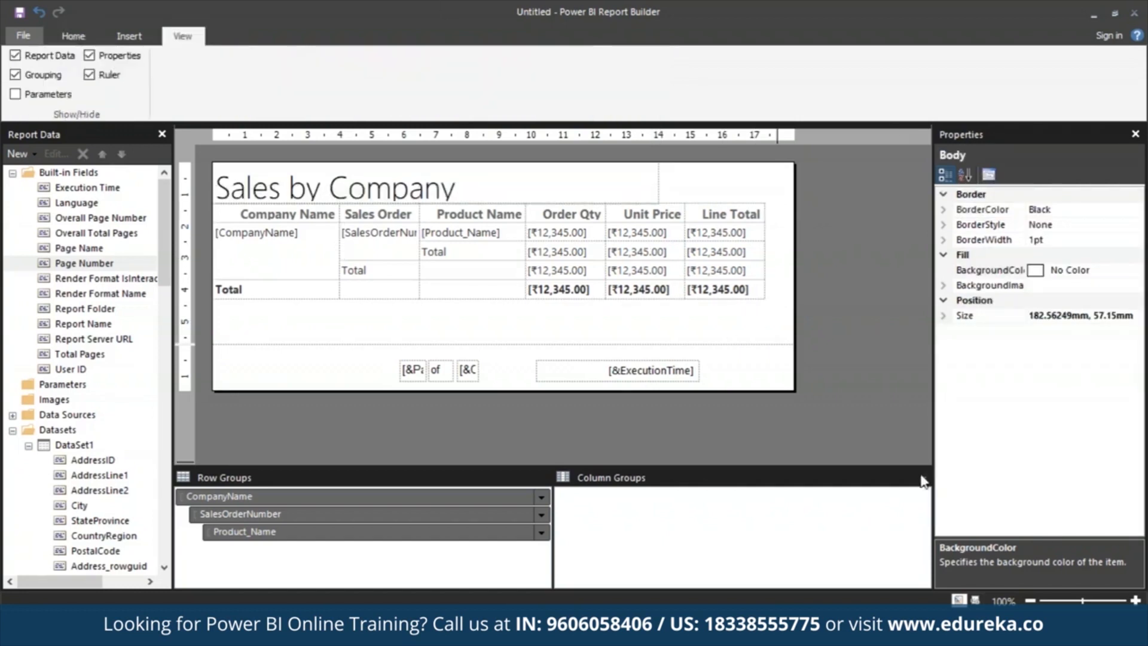
click(922, 479)
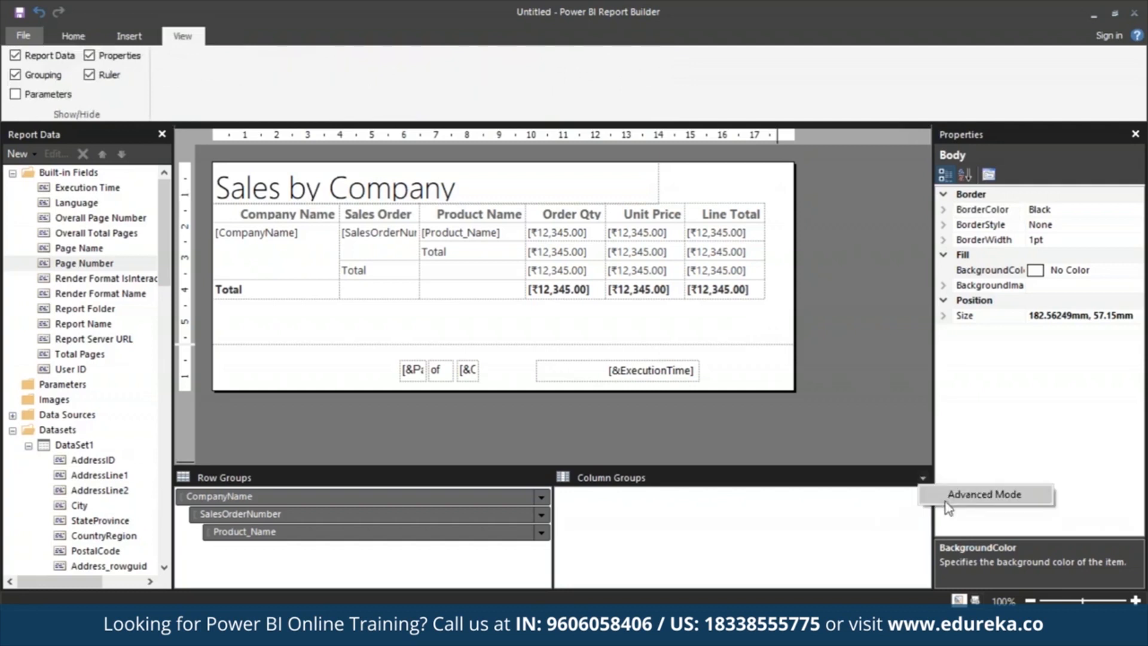
click(984, 494)
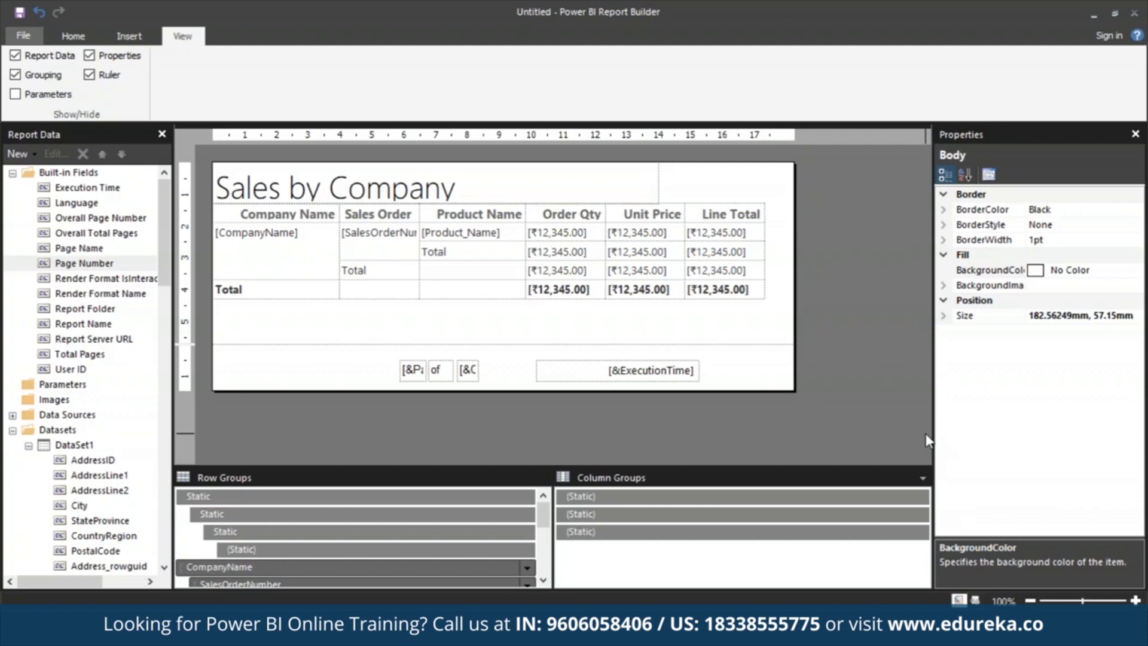
Step: For the outermost static row member, set KeepWithGroup to After and RepeatOnNewPage to True
click(385, 500)
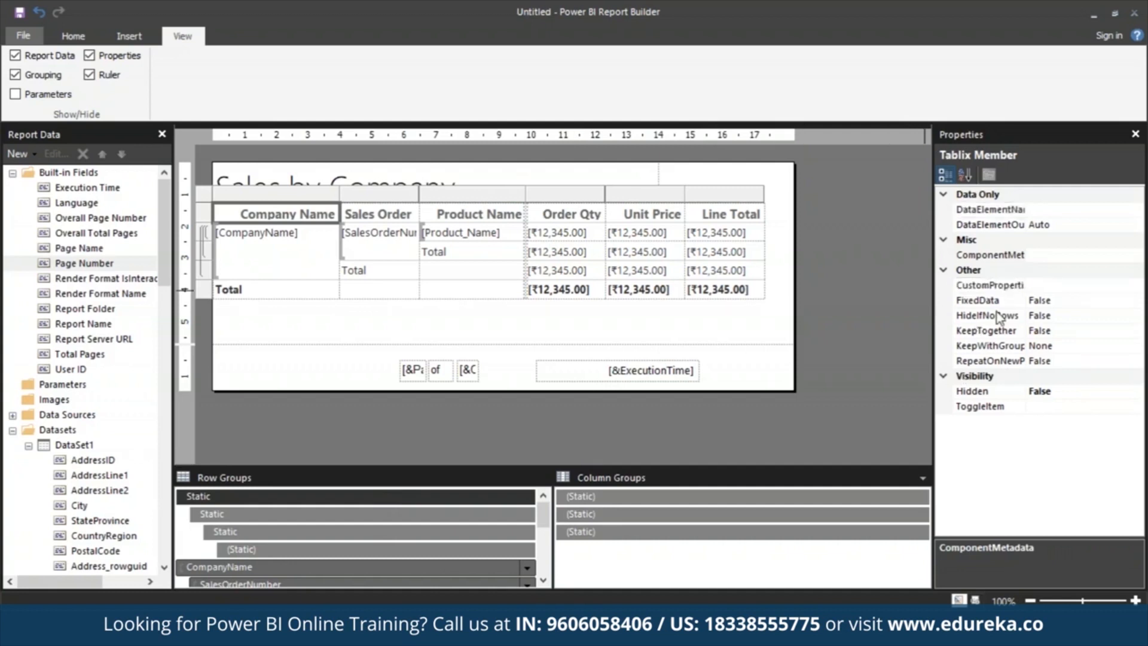
click(1034, 348)
double_click(1062, 352)
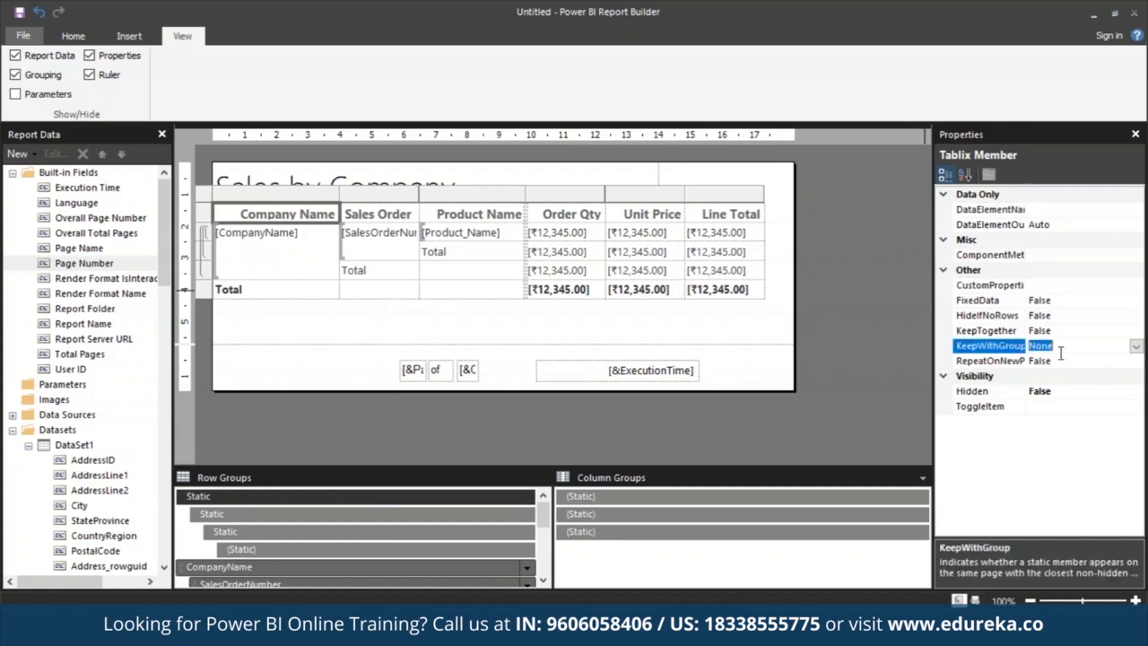
click(1057, 361)
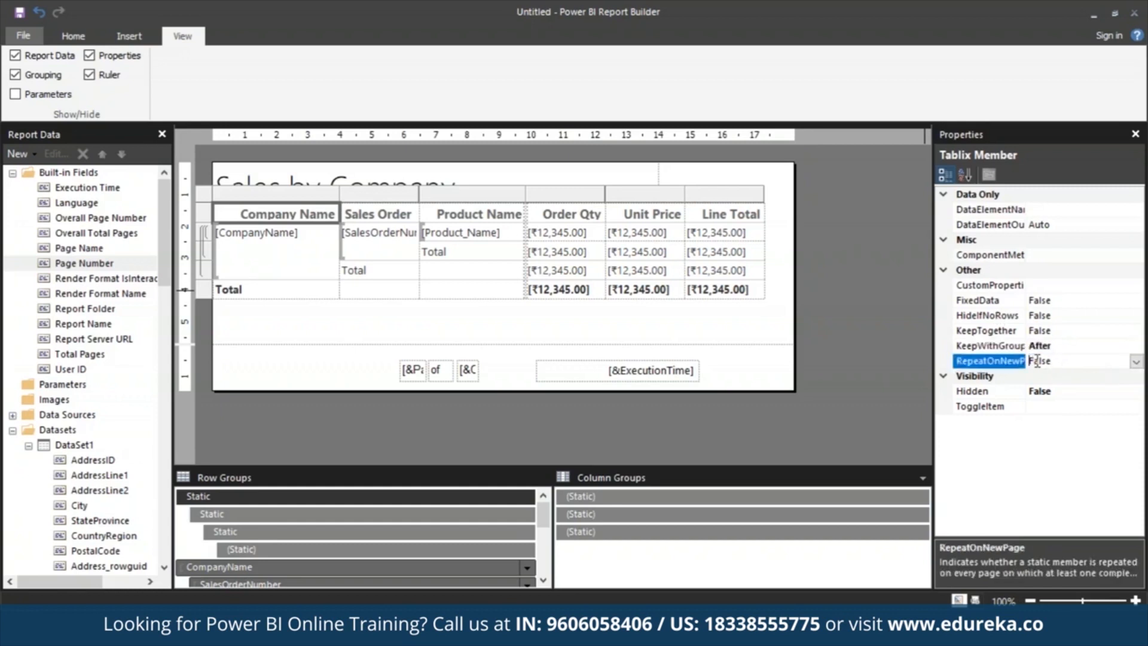
double_click(1075, 366)
Step: Run the report and check in print layout whether the column headers and all columns fit across the first four pages
click(70, 38)
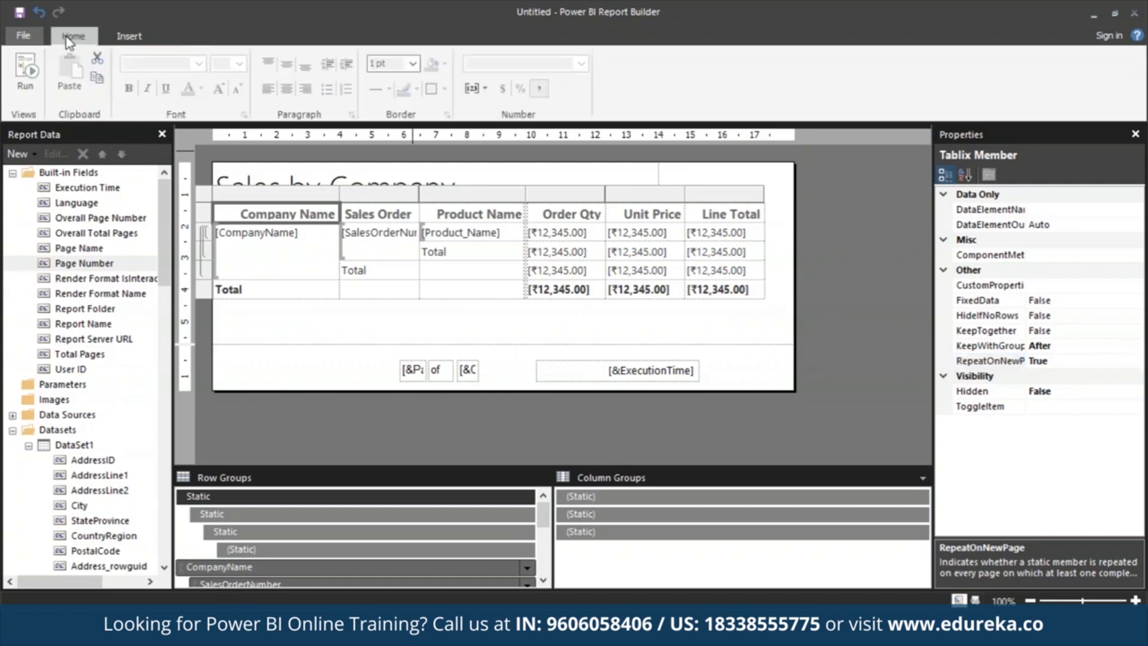
click(25, 87)
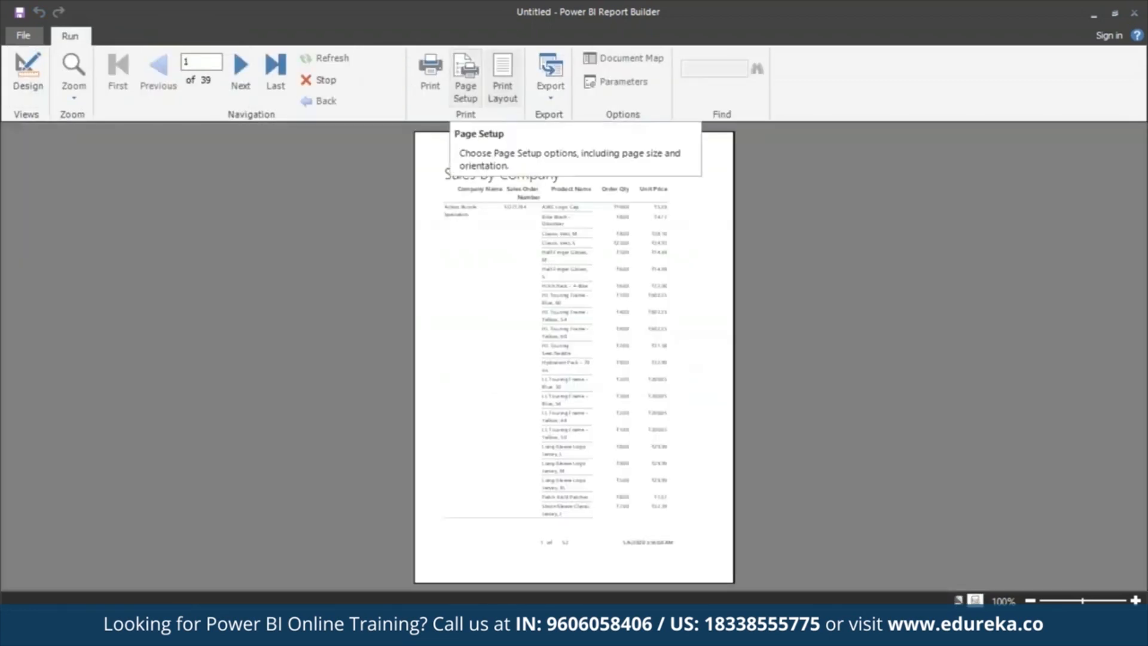
click(508, 68)
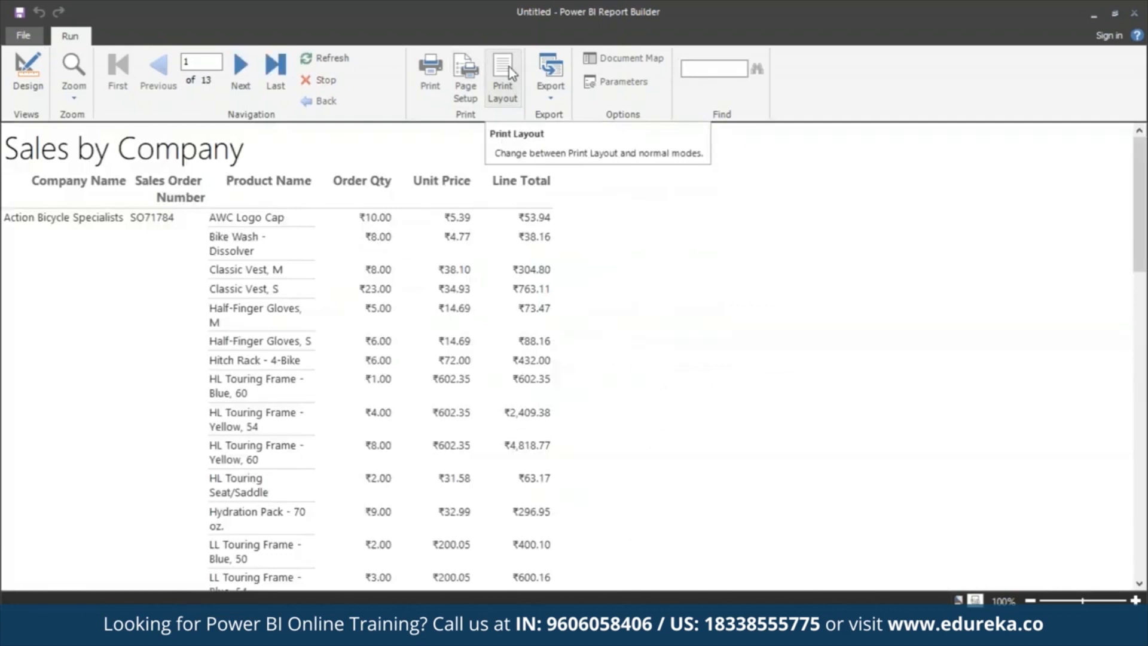
click(508, 67)
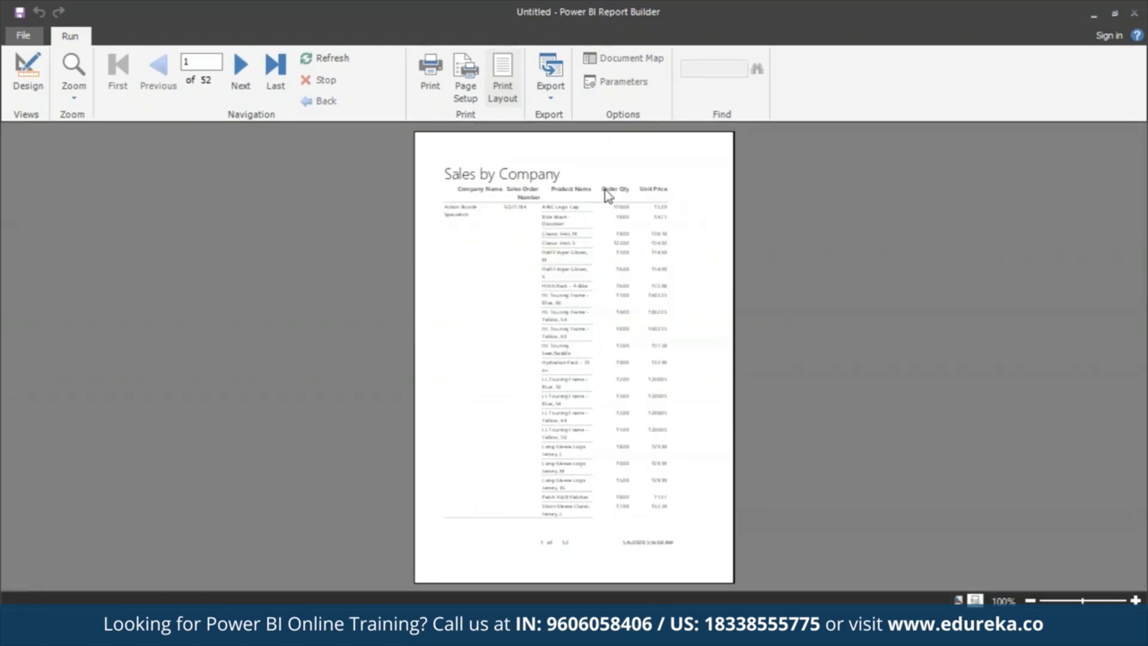
click(250, 74)
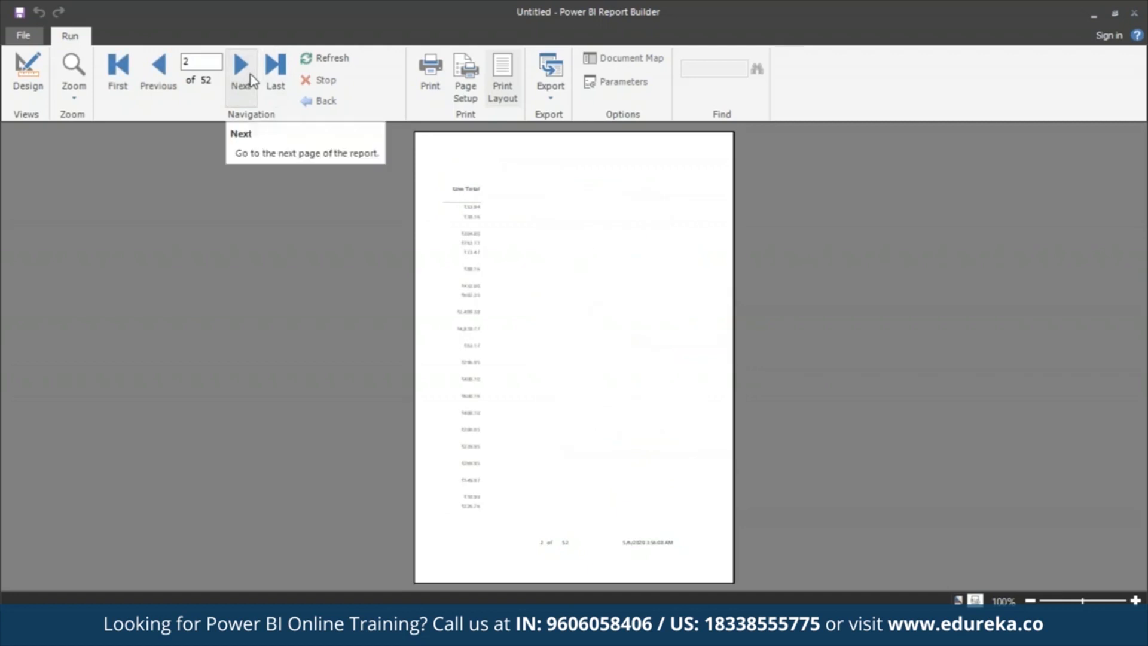
click(250, 74)
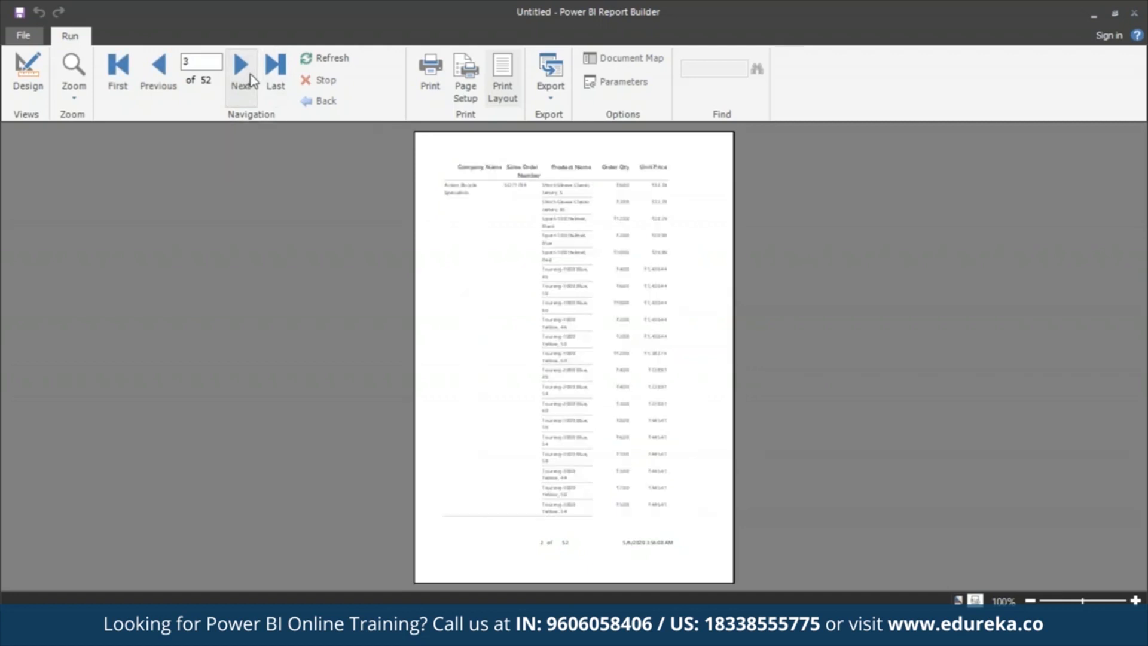
click(250, 74)
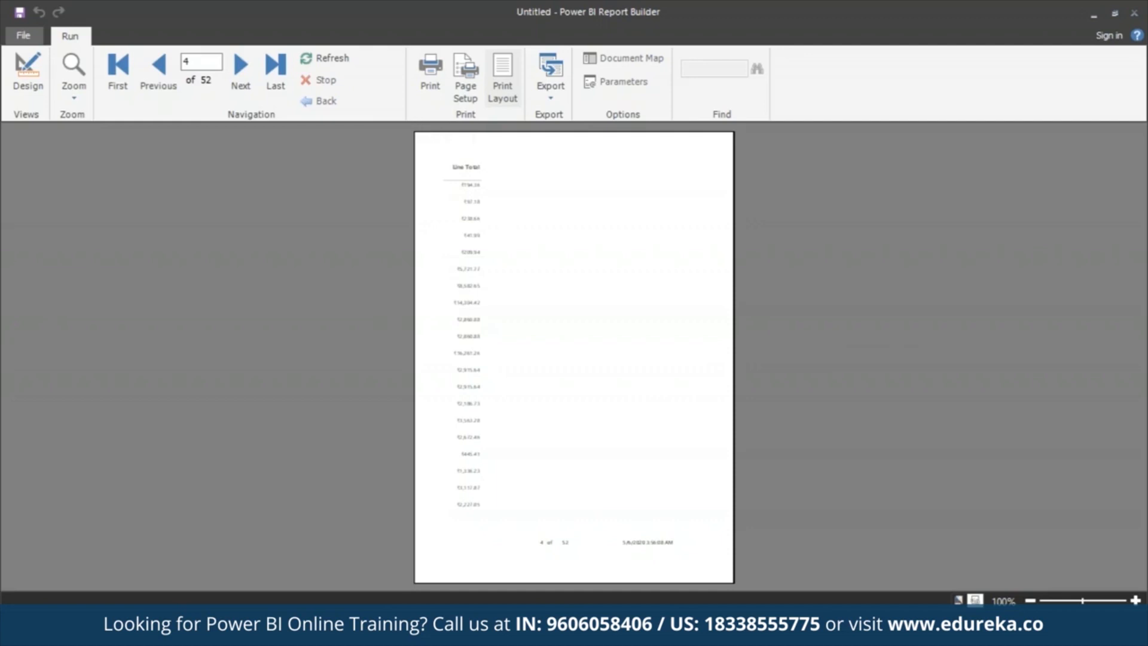
Step: Return to the report design and narrow the whole table to about 14 cm
click(27, 66)
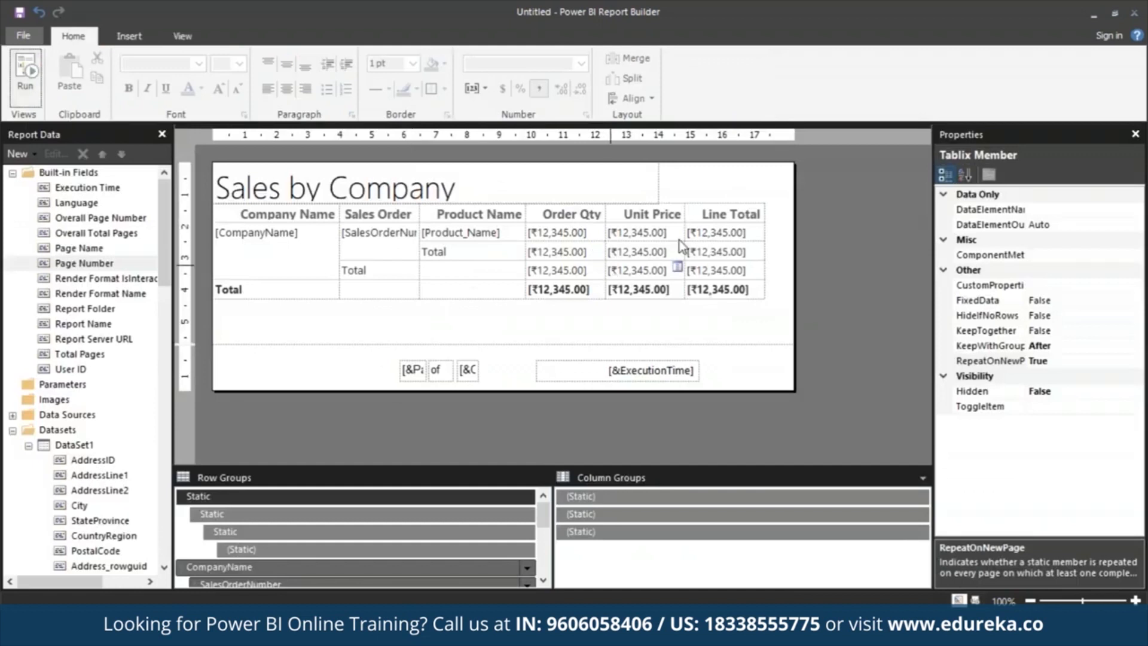
click(766, 206)
drag(767, 199, 660, 200)
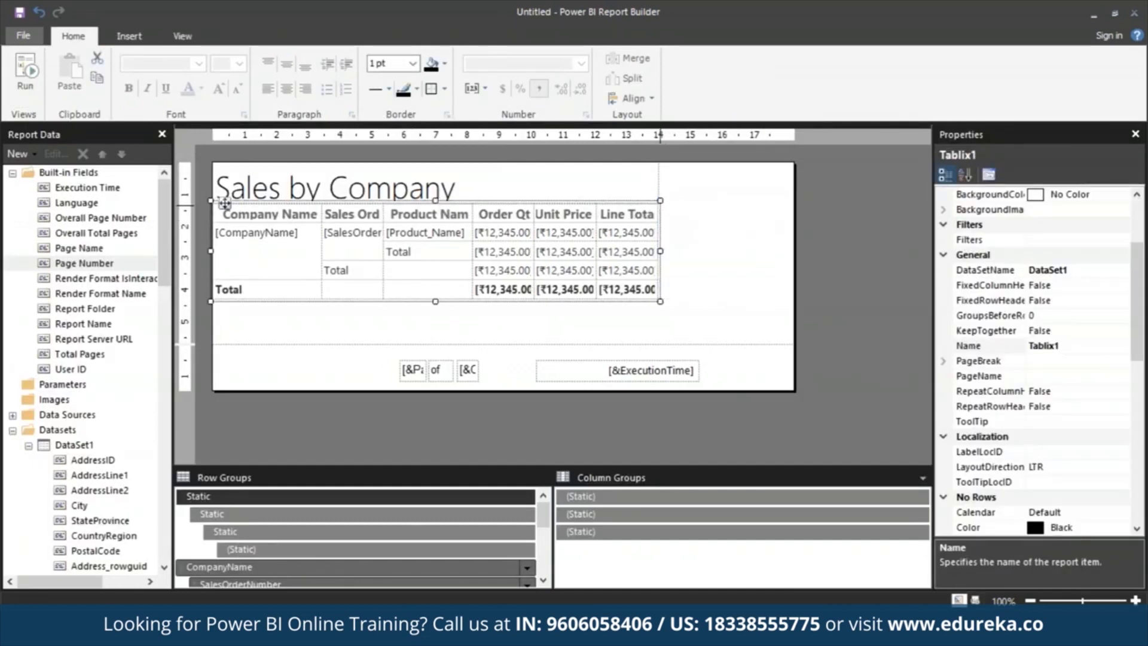
Step: Widen the columns to about 2.4 cm for Sales Order, 2.9 cm for Product Name, 2.1 cm for Order Qty and Unit Price, and 2.3 cm for Line Total
click(628, 213)
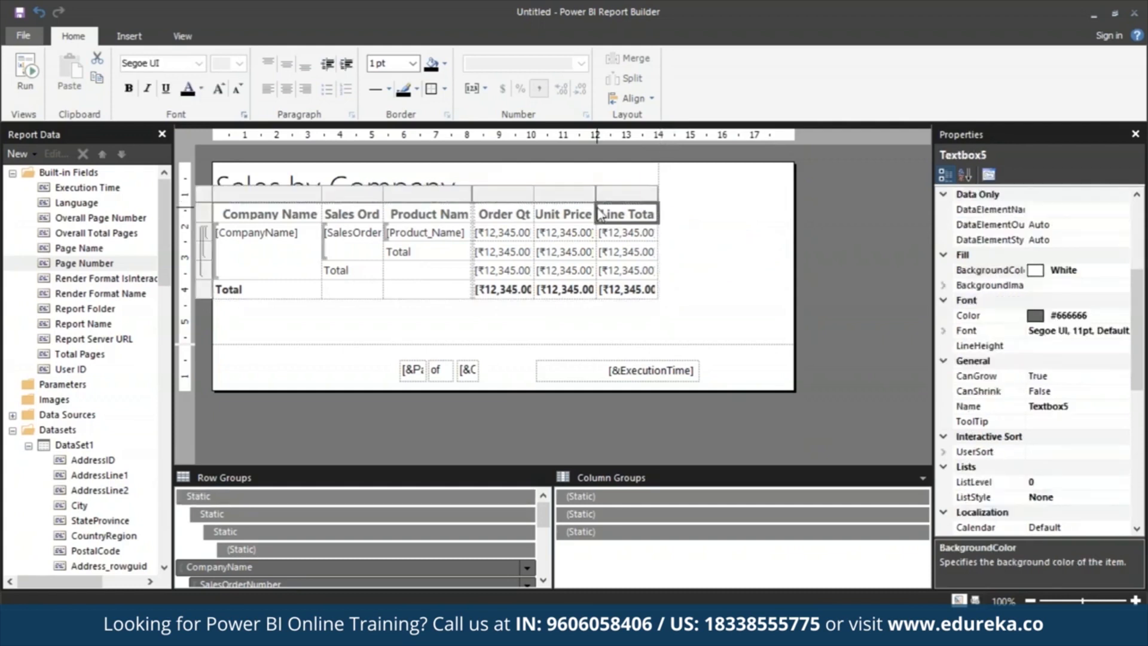
drag(597, 192, 658, 192)
click(580, 193)
drag(583, 192, 538, 196)
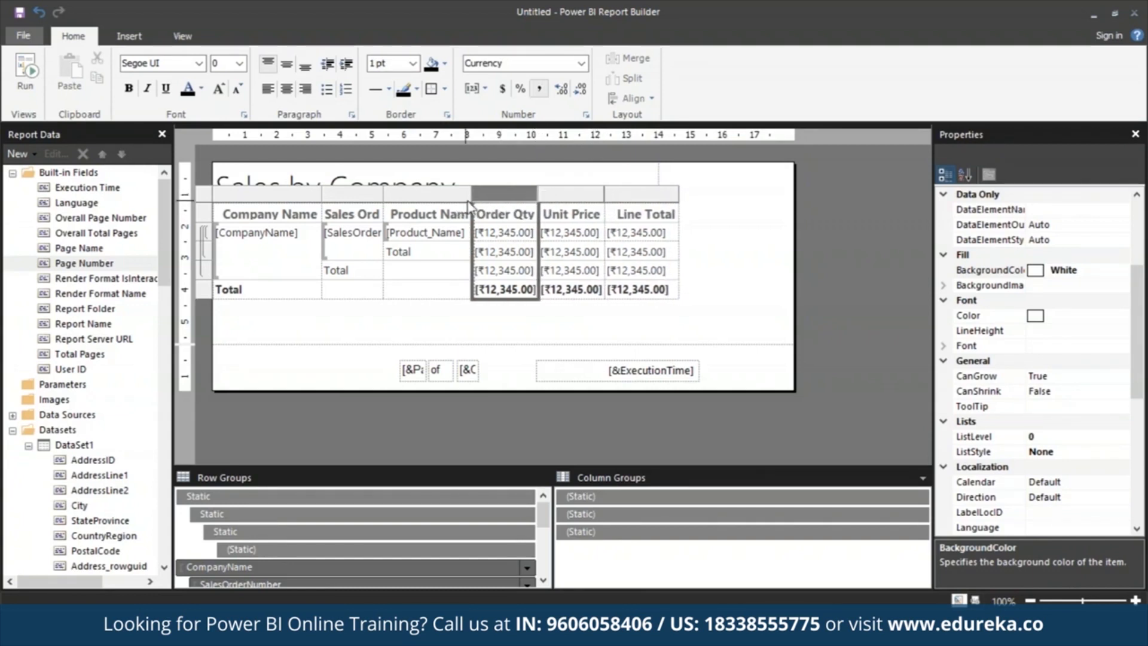
drag(472, 193, 478, 193)
drag(382, 195, 397, 195)
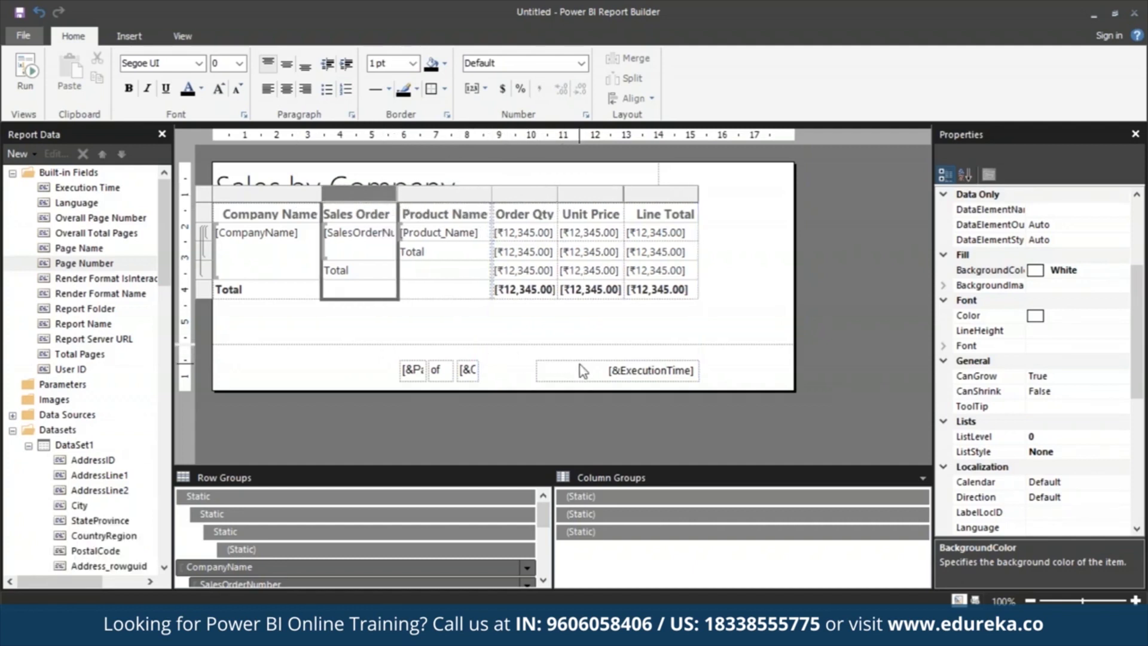
Step: Run the report again and check the column fit, repeated headers and totals on its first and last pages in print layout
click(592, 326)
key(F5)
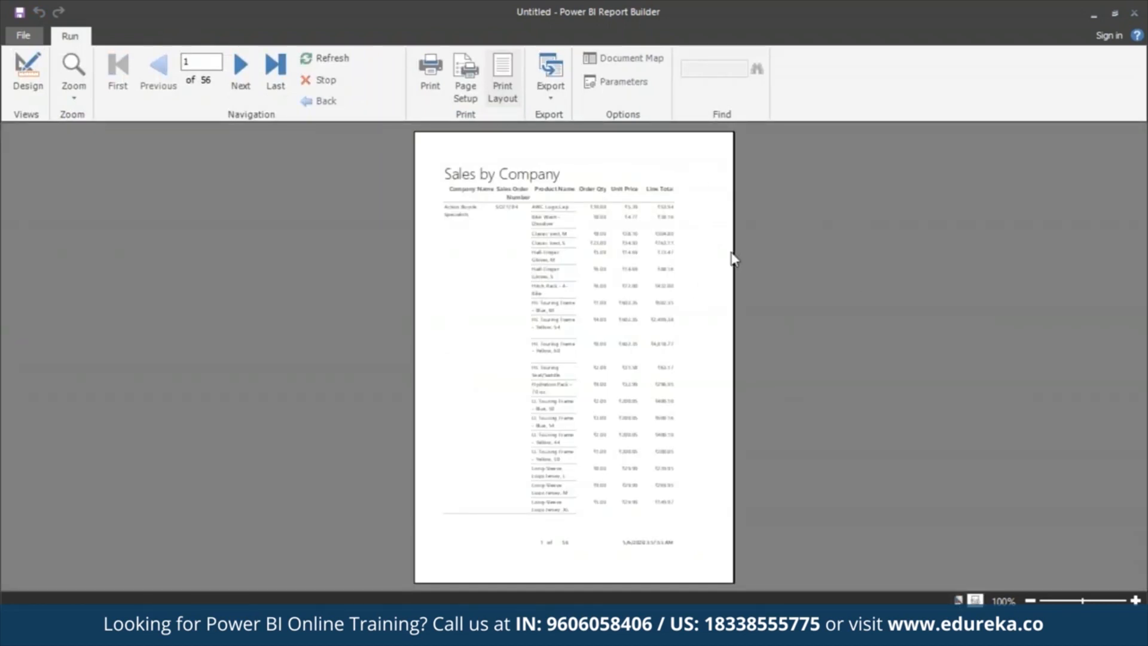
click(275, 84)
click(158, 72)
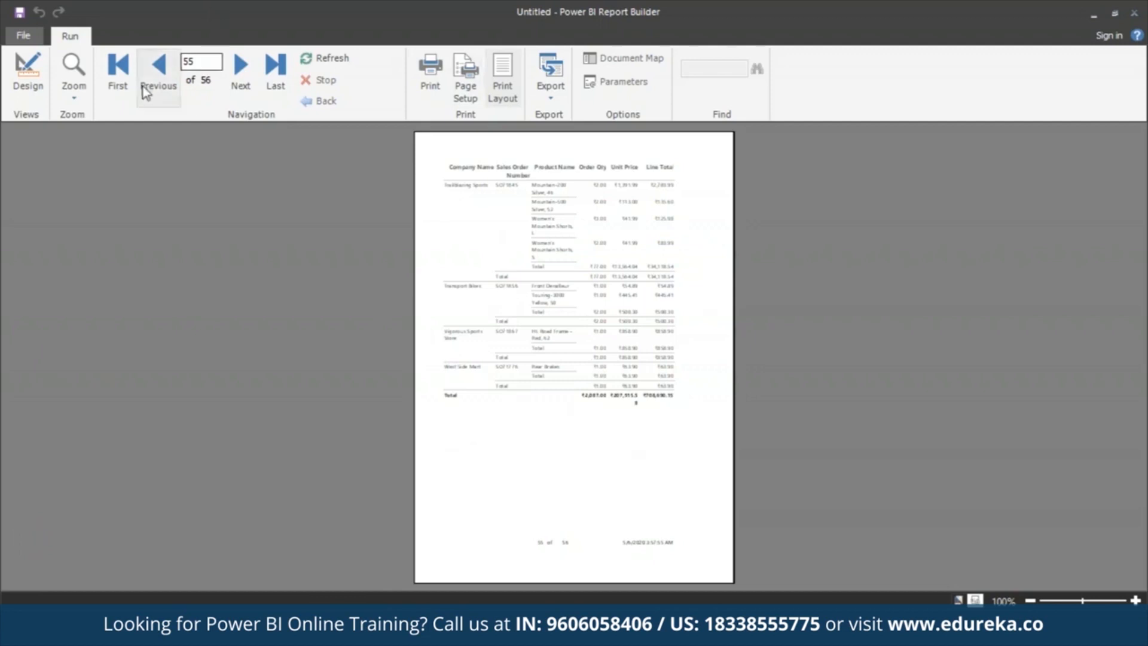
click(118, 72)
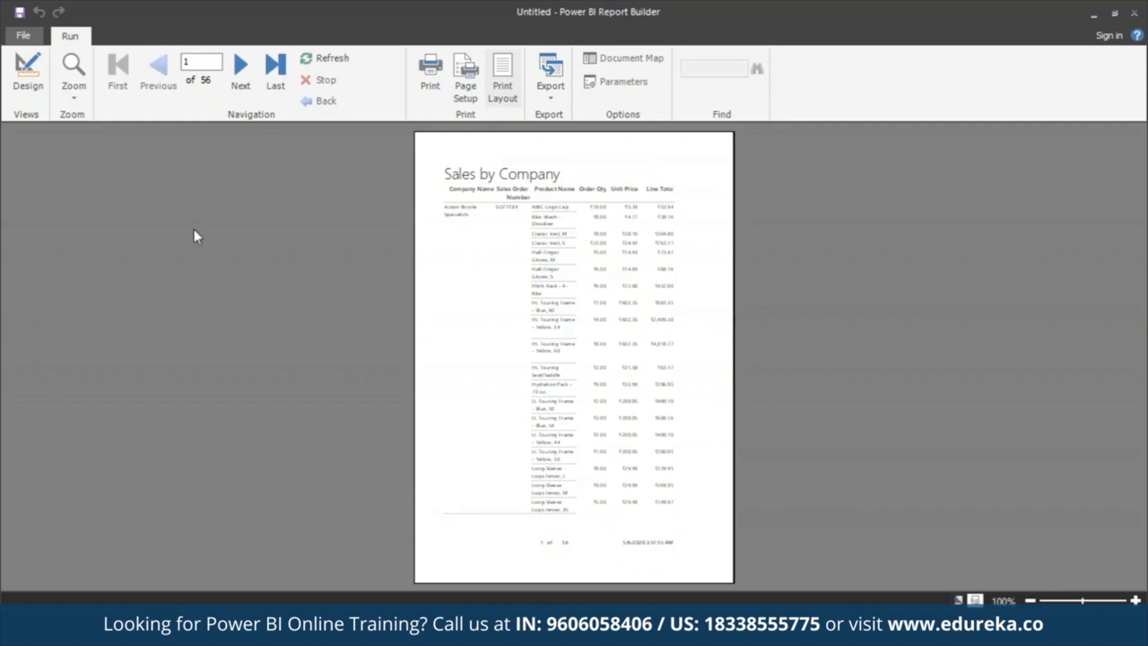
Step: Turn off print layout and examine the first page from the title down to the footer's page numbering
click(505, 90)
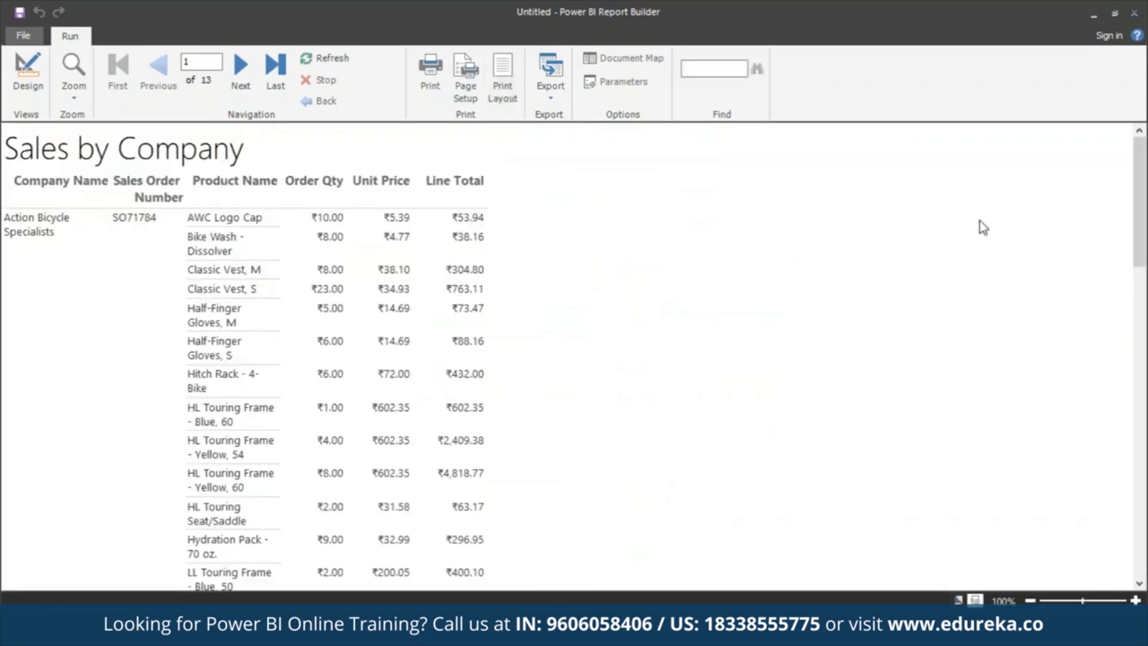
drag(1142, 172, 1142, 481)
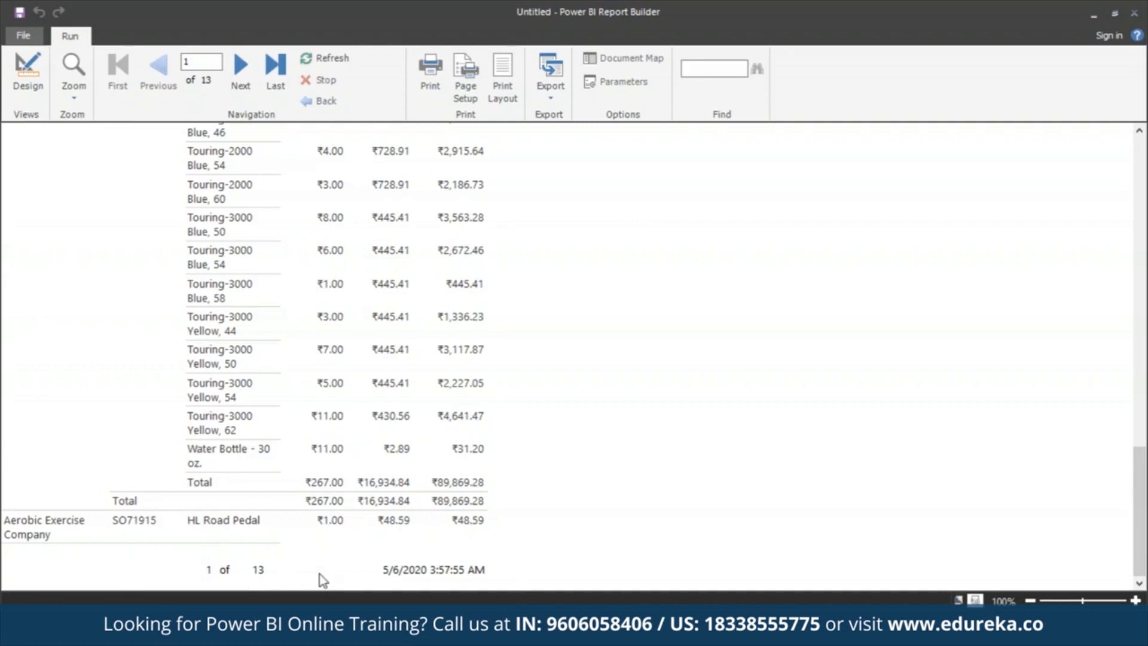
click(1141, 170)
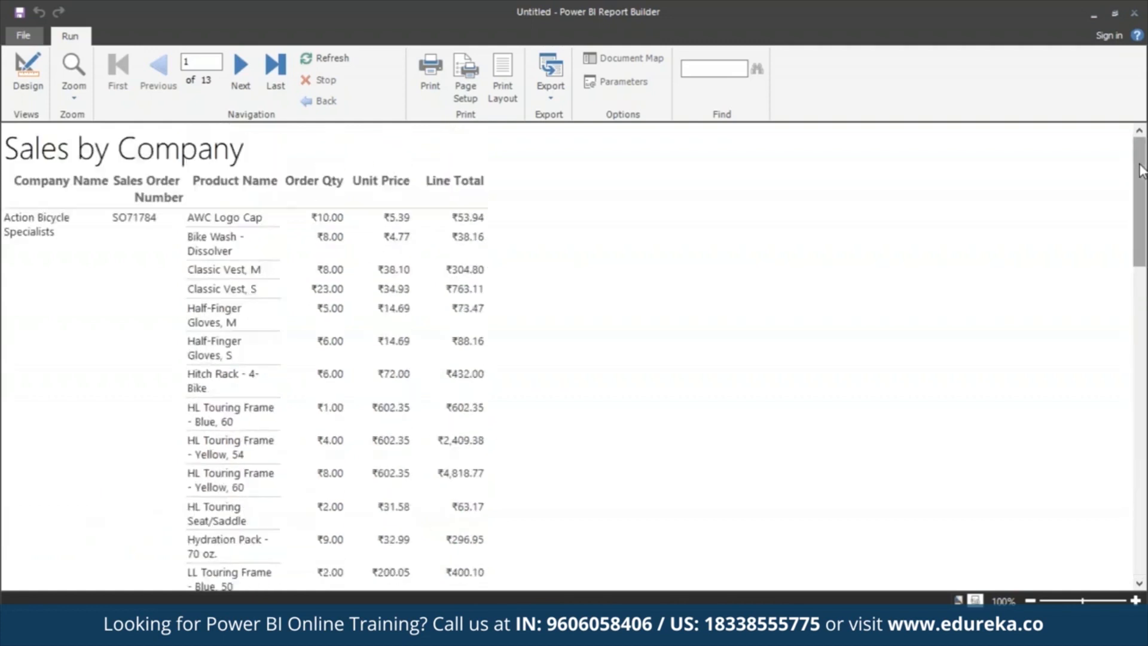